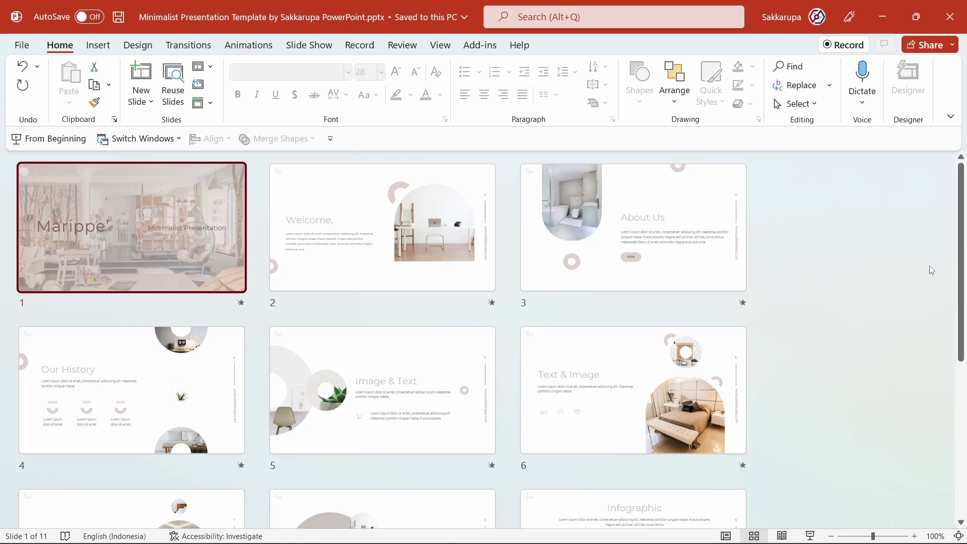
Play the slide show from the start, advancing through all 11 slides to the Thank You slide.
{"action": "scroll", "coordinate": [928, 269], "scroll_direction": "down", "scroll_amount": 5}
{"action": "scroll", "coordinate": [929, 269], "scroll_direction": "up", "scroll_amount": 3}
{"action": "scroll", "coordinate": [928, 268], "scroll_direction": "up", "scroll_amount": 2}
{"action": "left_click", "coordinate": [76, 138]}
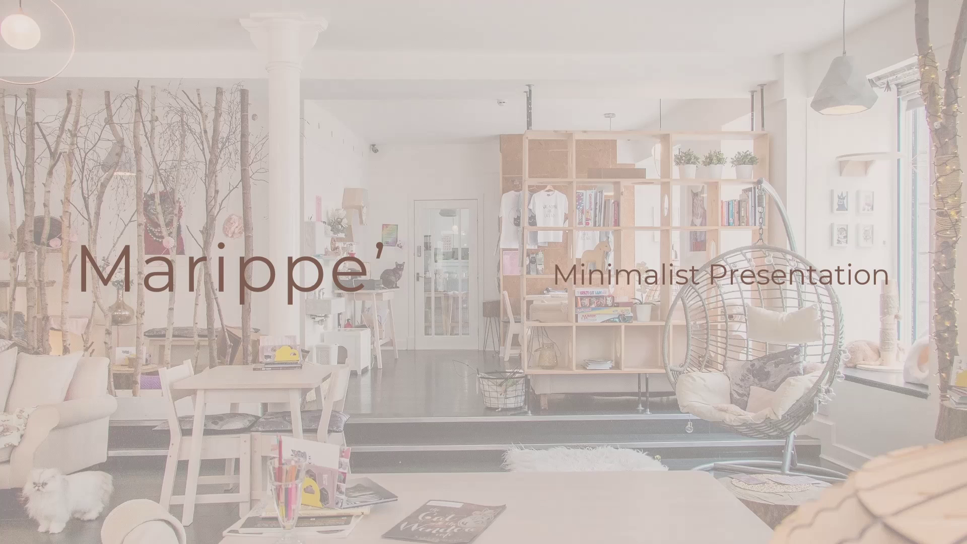
{"action": "key", "text": "Right"}
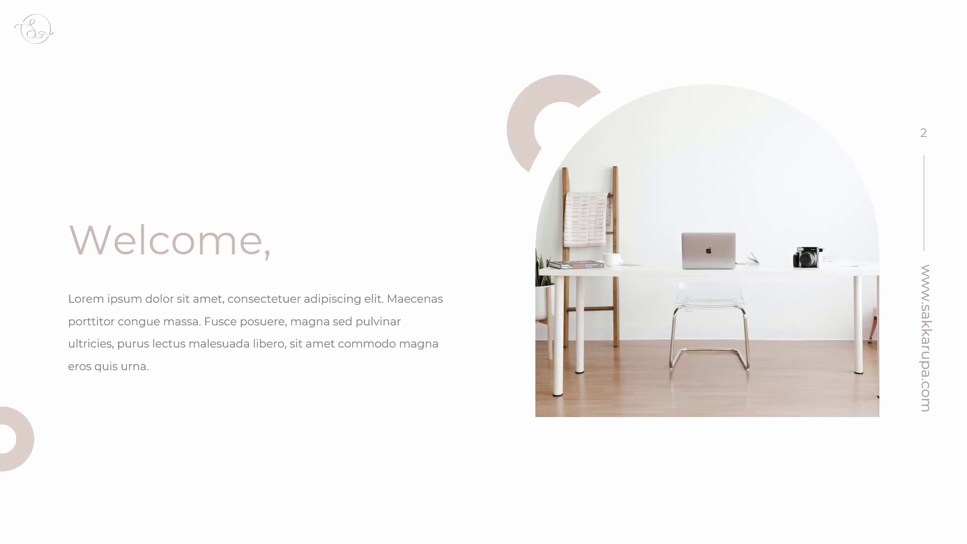
{"action": "key", "text": "Right"}
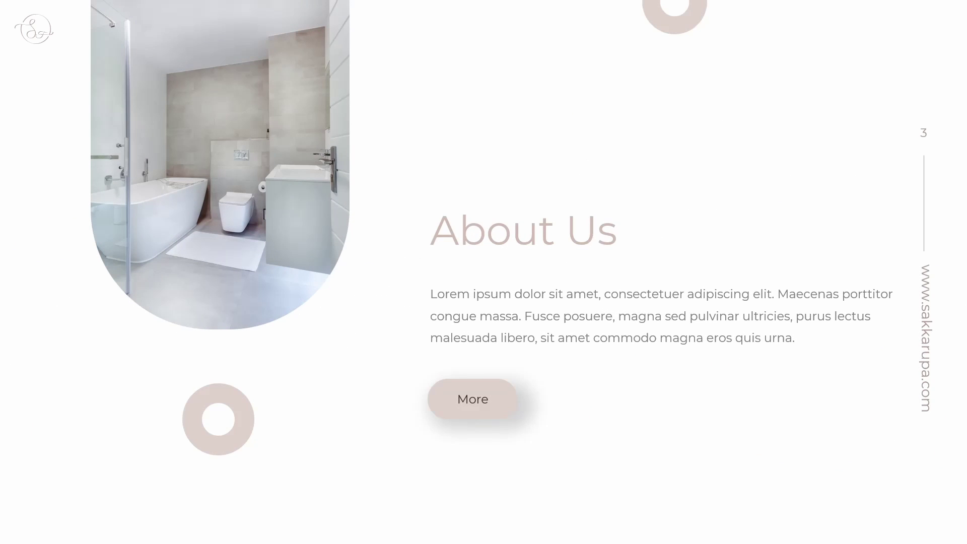
{"action": "key", "text": "Right"}
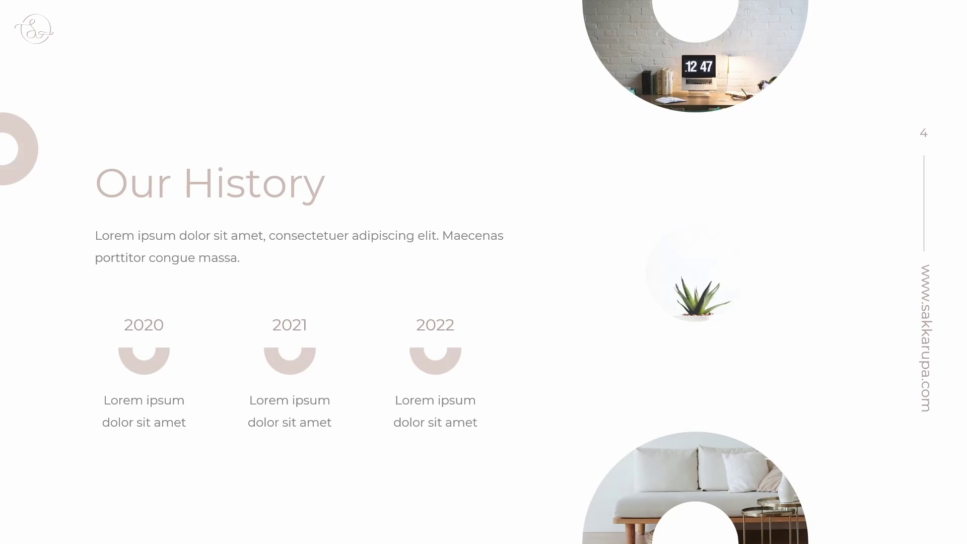
{"action": "key", "text": "Right"}
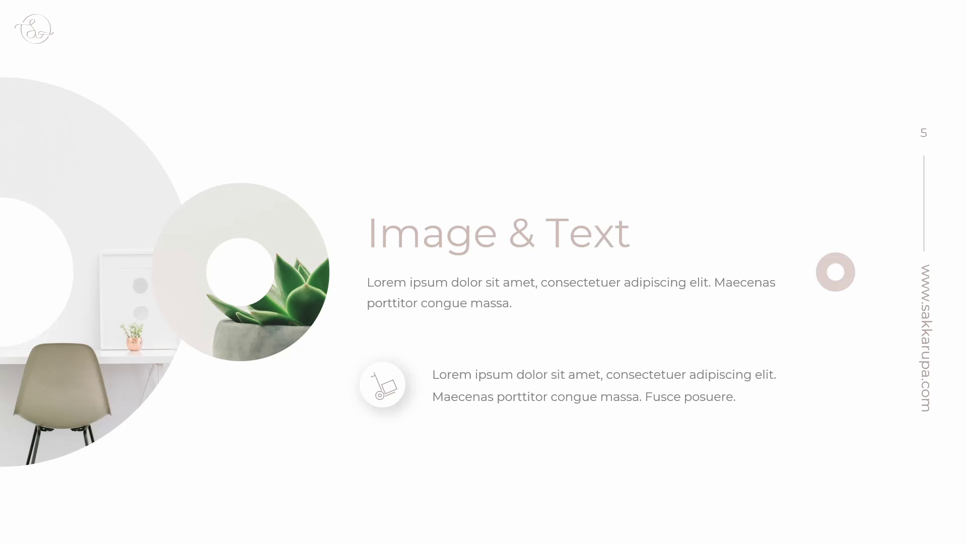
{"action": "key", "text": "Right"}
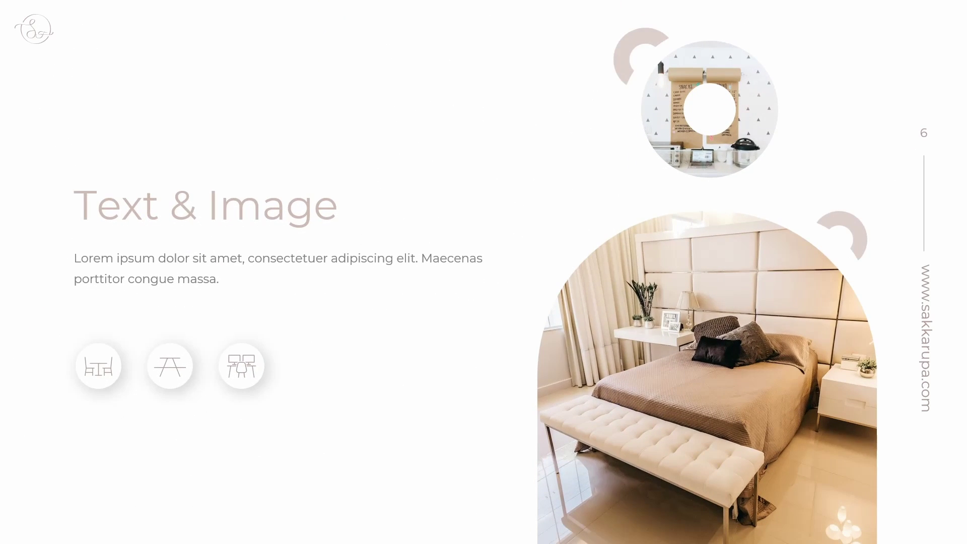
{"action": "key", "text": "Right"}
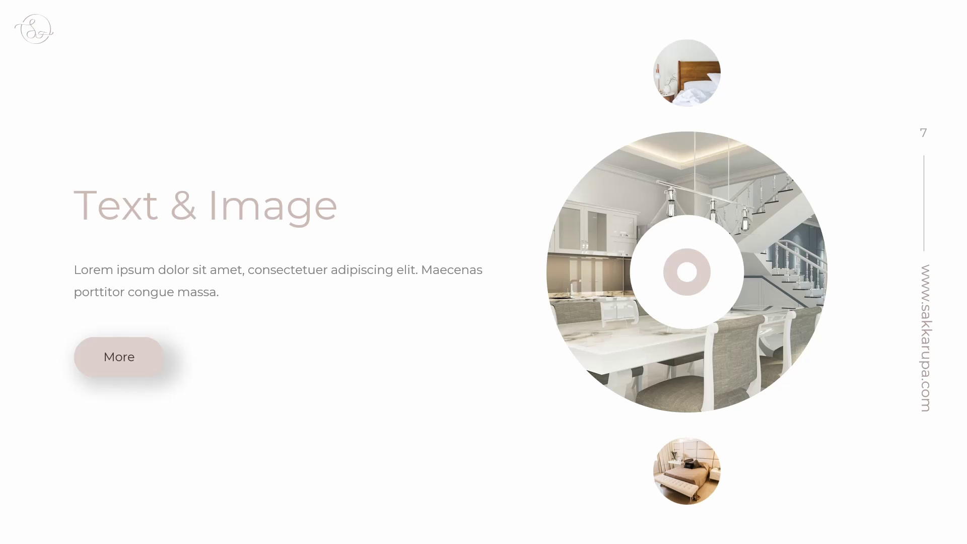
{"action": "key", "text": "Right"}
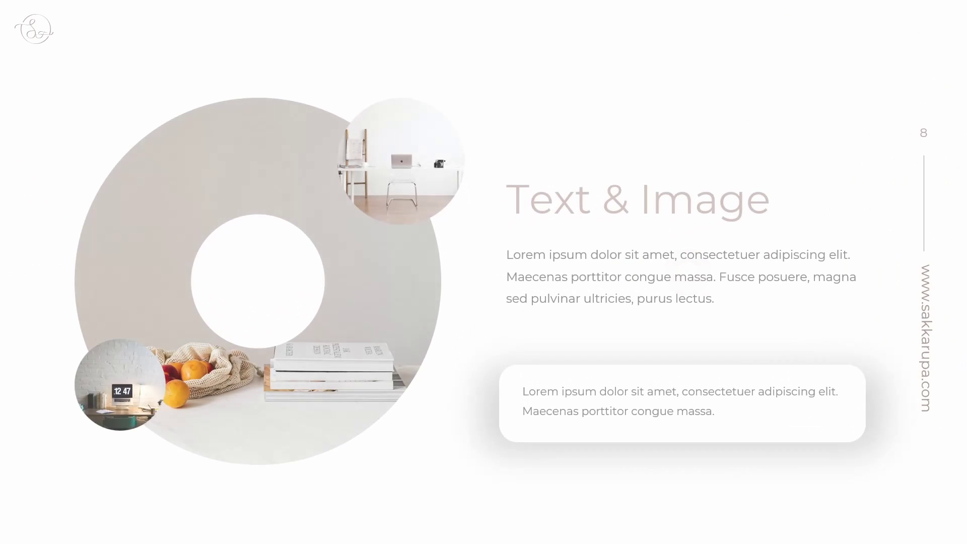
{"action": "key", "text": "Right"}
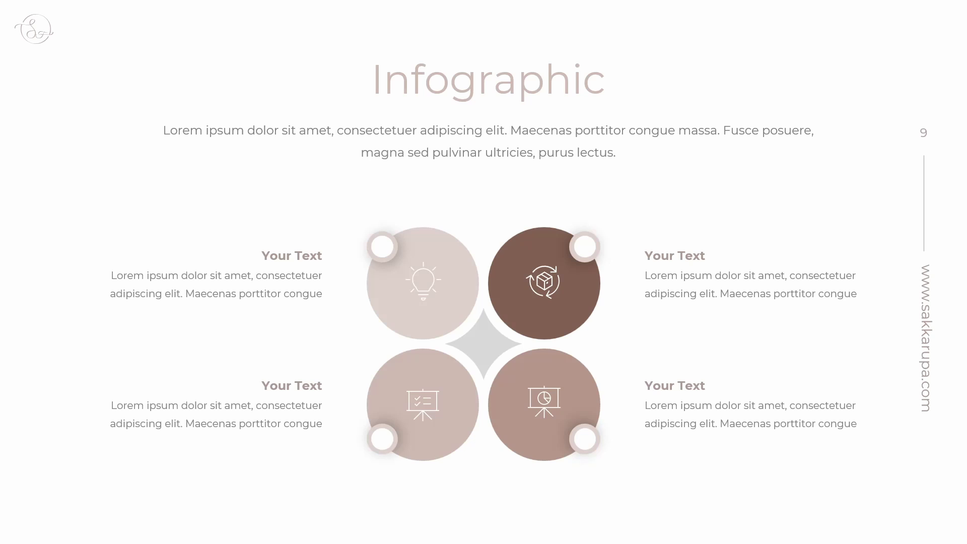
{"action": "key", "text": "Right"}
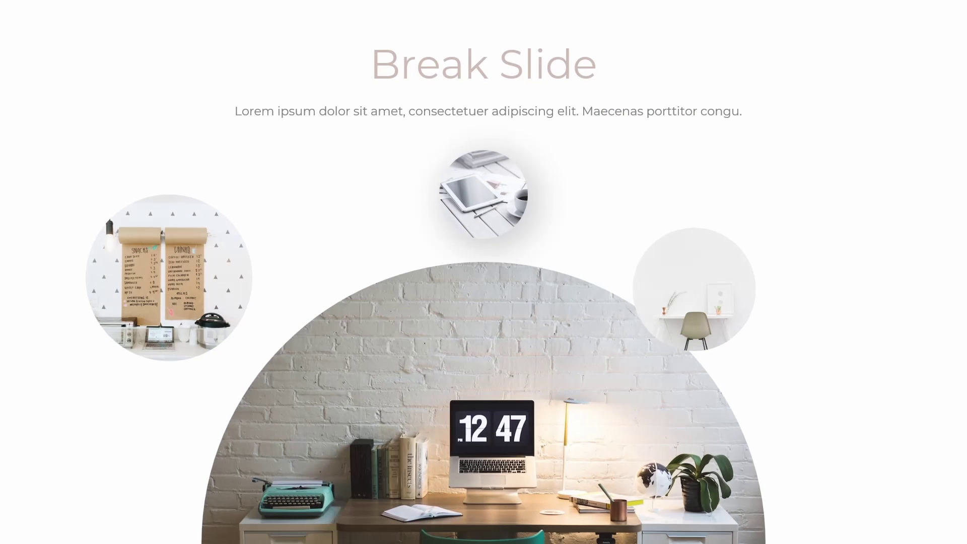
{"action": "key", "text": "Right"}
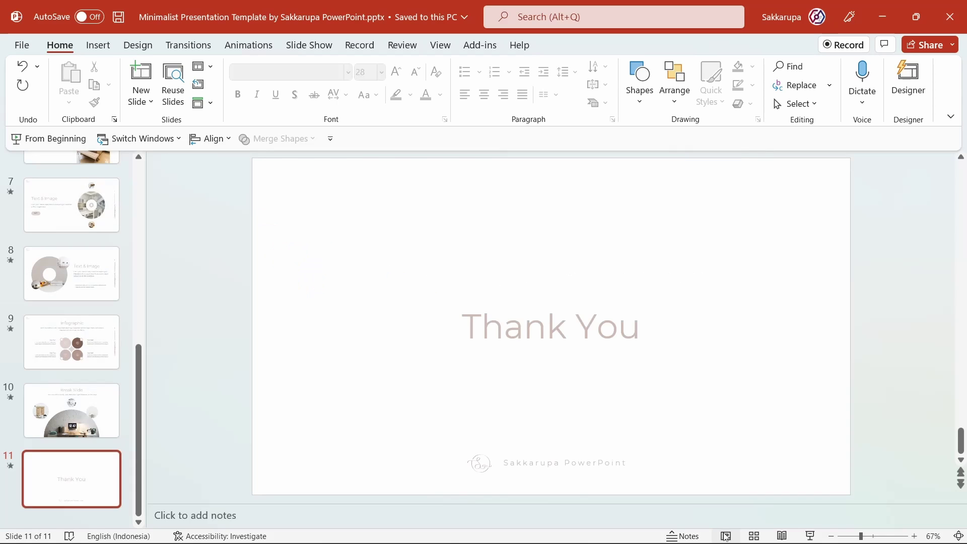
Set the bedroom photo from file as slide 1's background, then go to the Welcome slide.
{"action": "scroll", "coordinate": [83, 422], "scroll_direction": "up", "scroll_amount": 3}
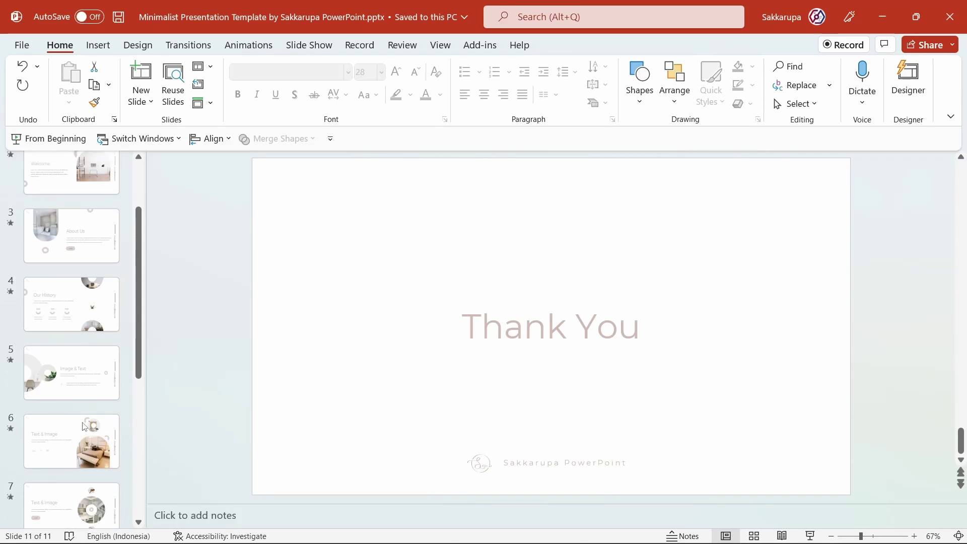
{"action": "scroll", "coordinate": [83, 422], "scroll_direction": "up", "scroll_amount": 3}
{"action": "left_click", "coordinate": [109, 214]}
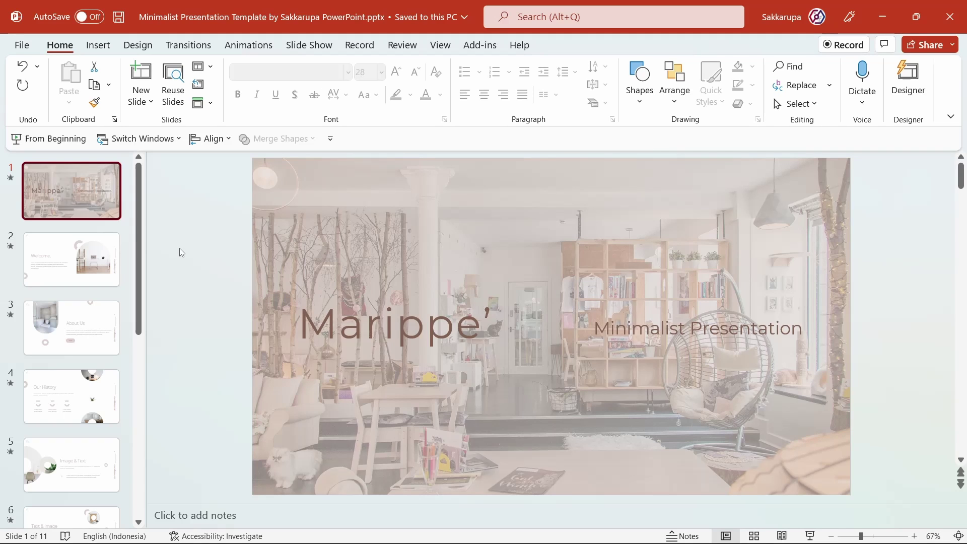
{"action": "right_click", "coordinate": [204, 259]}
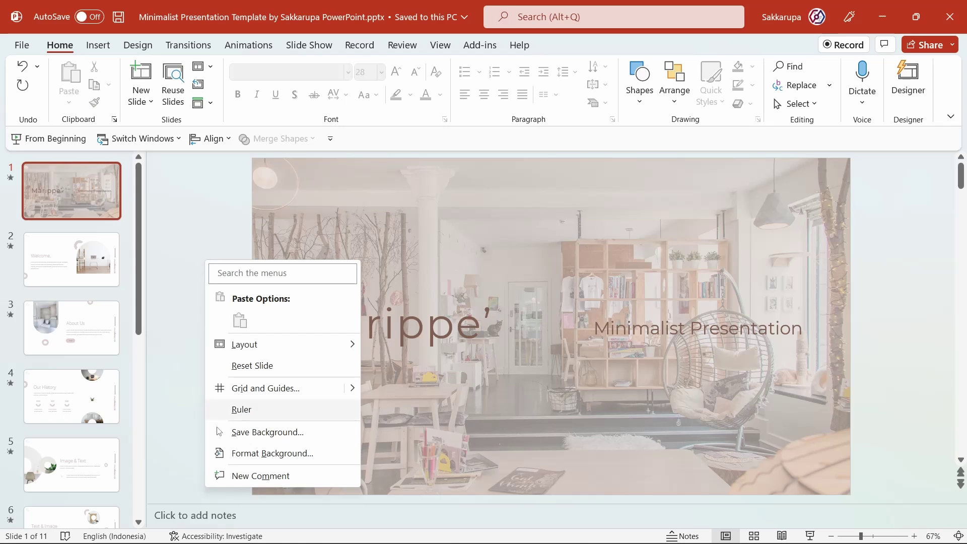
{"action": "left_click", "coordinate": [252, 455]}
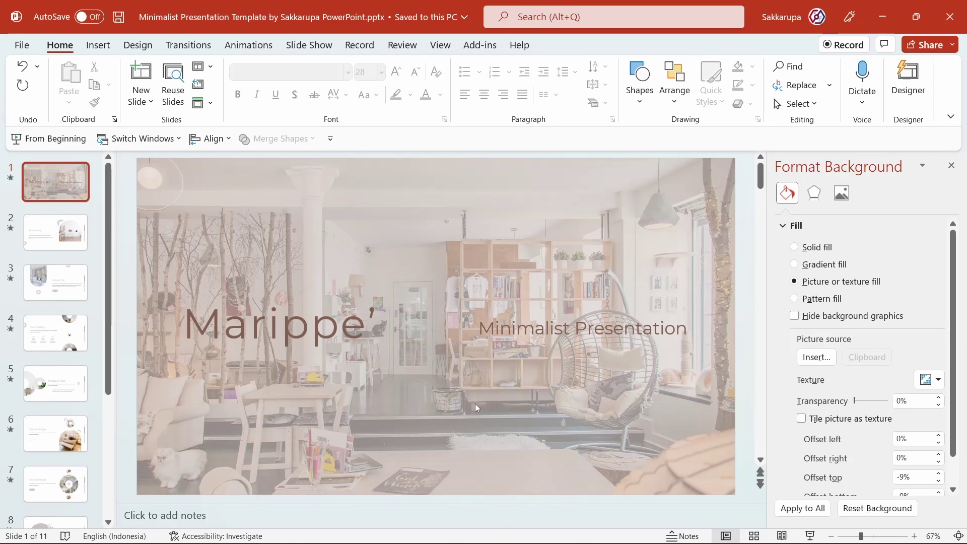
{"action": "left_click", "coordinate": [822, 359]}
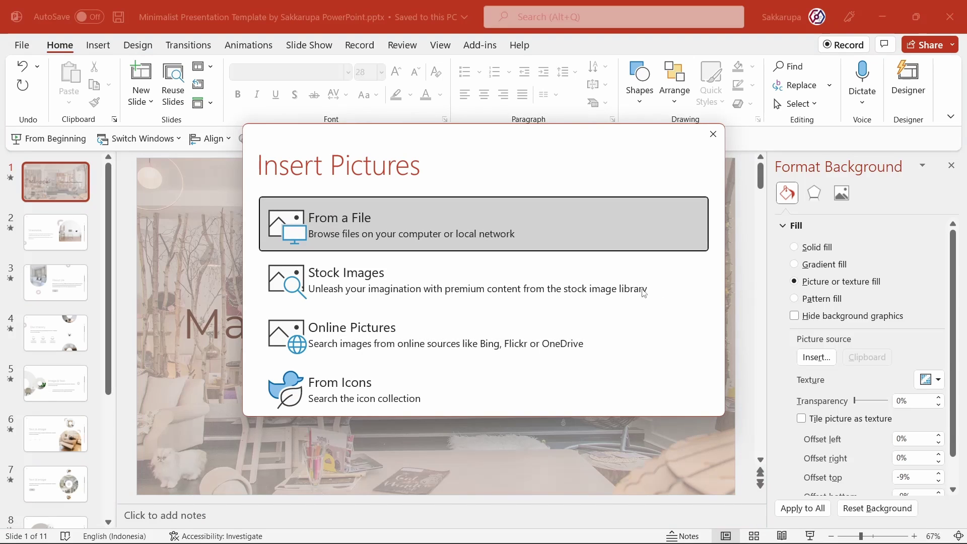
{"action": "left_click", "coordinate": [574, 232]}
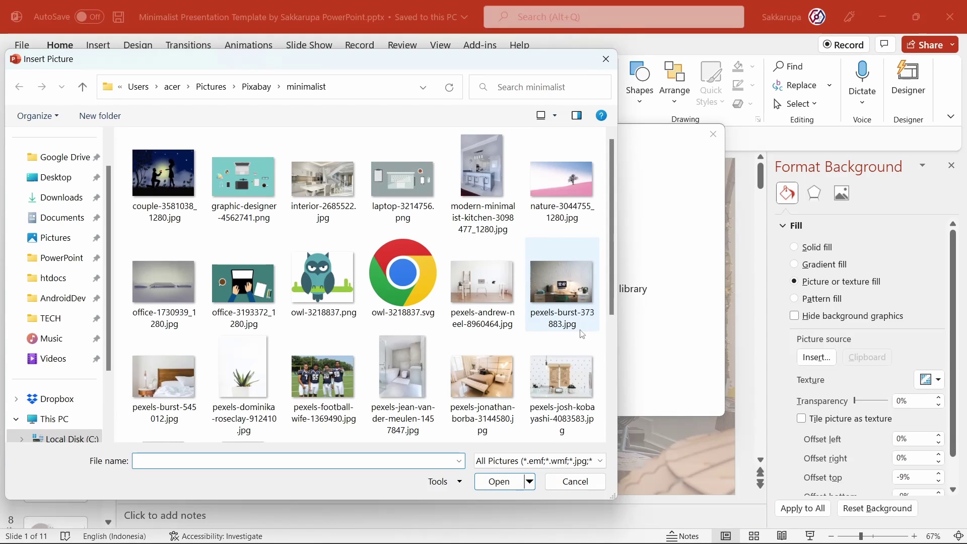
{"action": "double_click", "coordinate": [484, 380]}
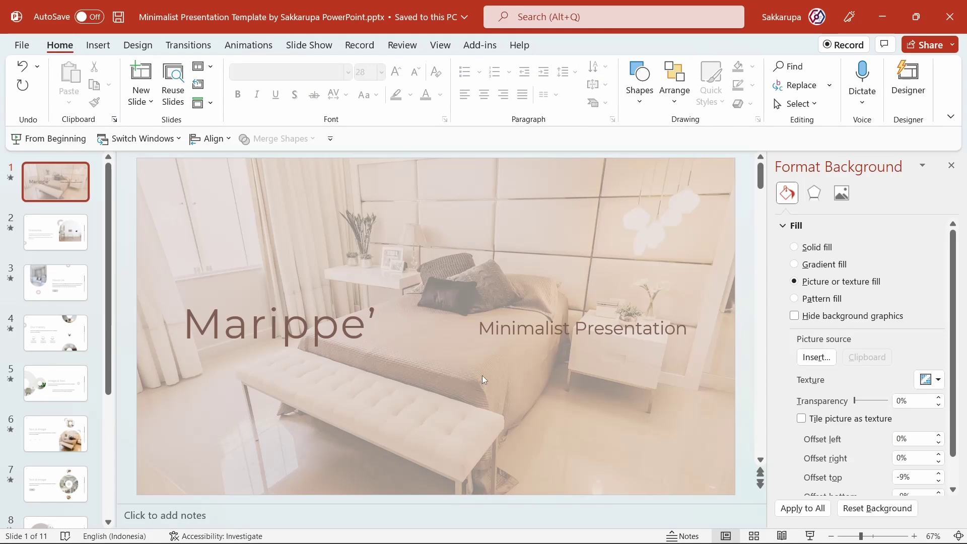
{"action": "left_click", "coordinate": [951, 166]}
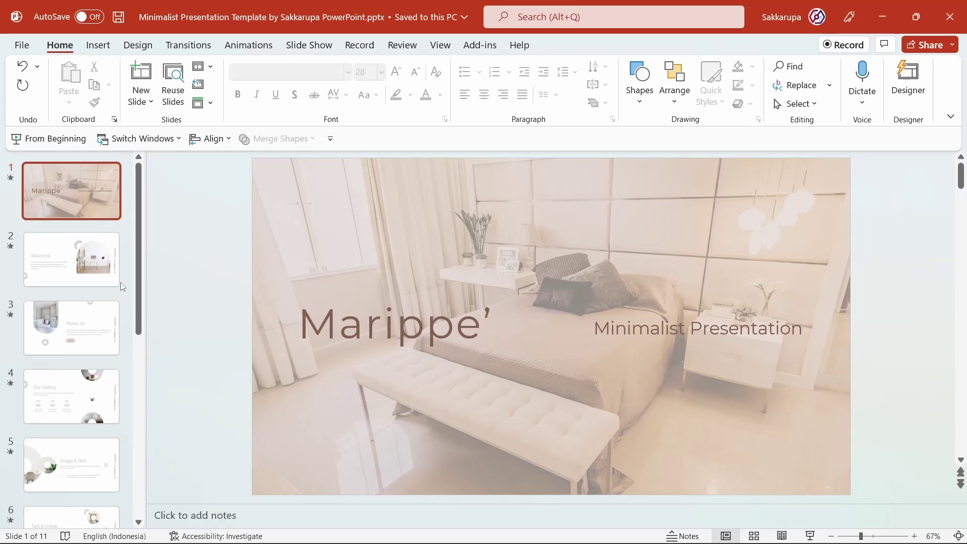
{"action": "left_click", "coordinate": [96, 261]}
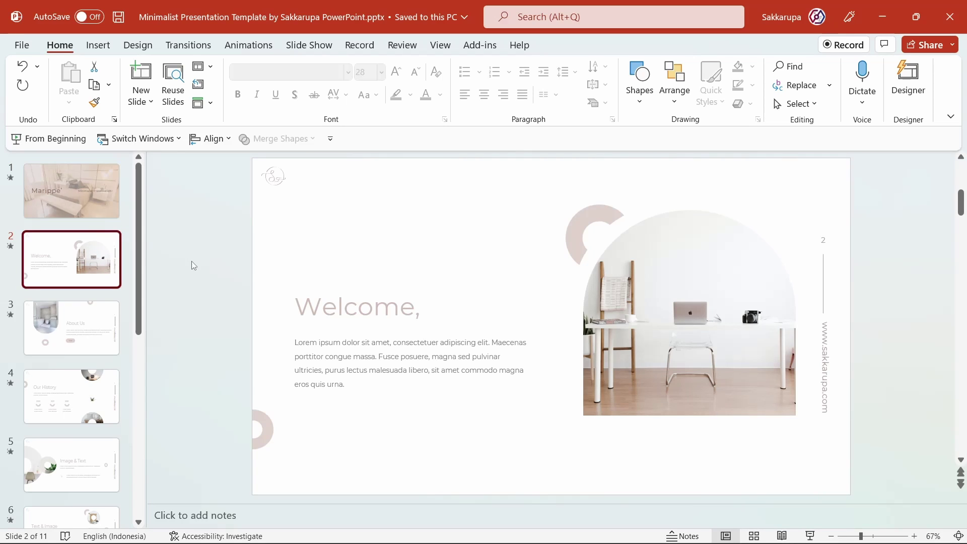
Change the Welcome slide's desk photo to pexels-josh-kobayashi-4083583.jpg from this device.
{"action": "left_click", "coordinate": [634, 287]}
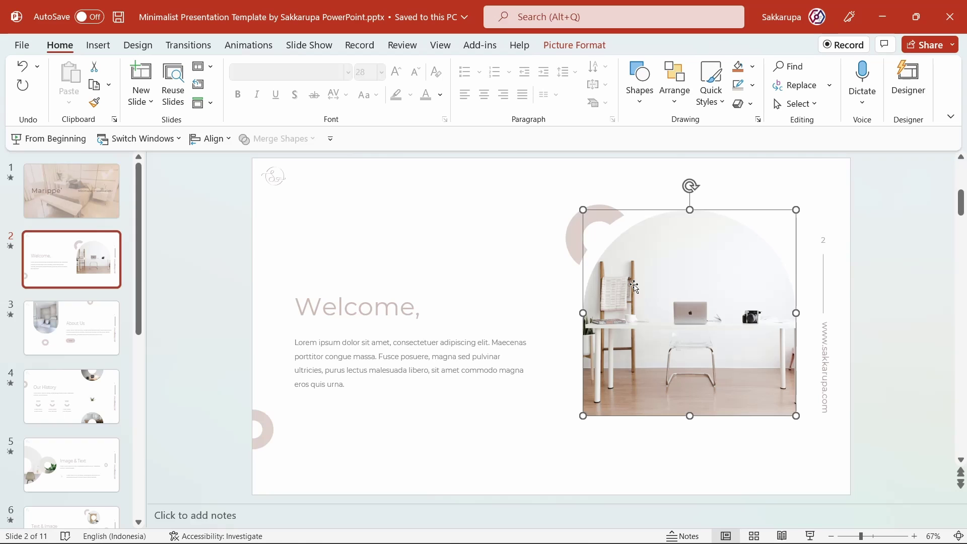
{"action": "right_click", "coordinate": [634, 286]}
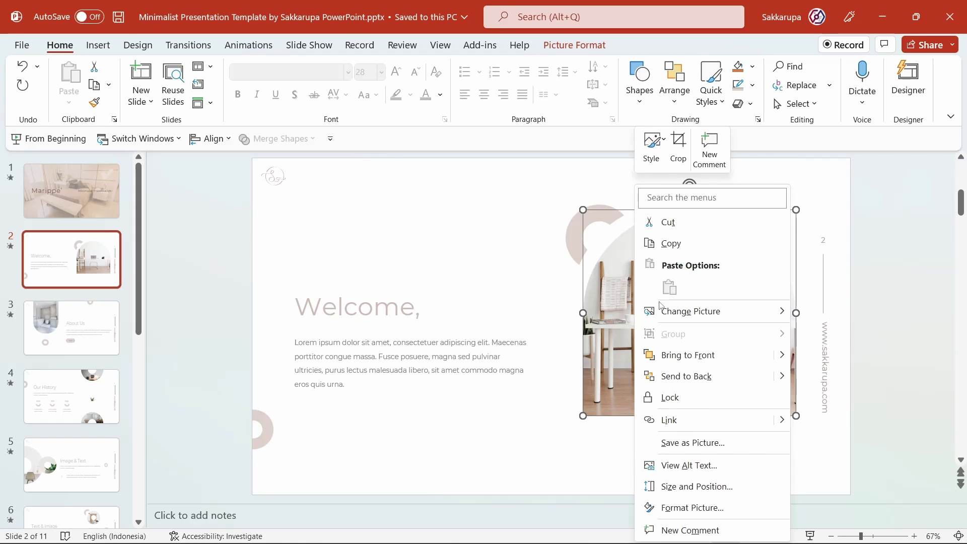
{"action": "mouse_move", "coordinate": [690, 312]}
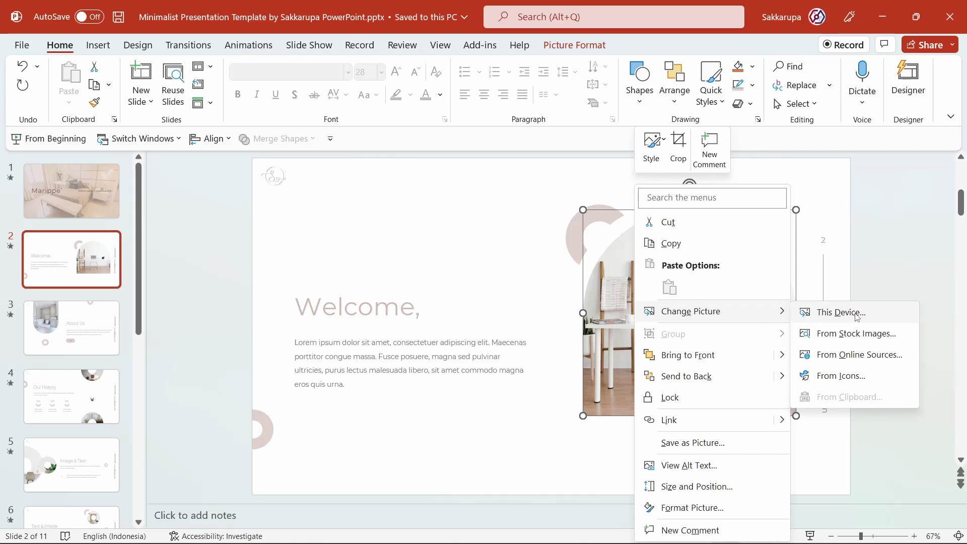
{"action": "left_click", "coordinate": [857, 313]}
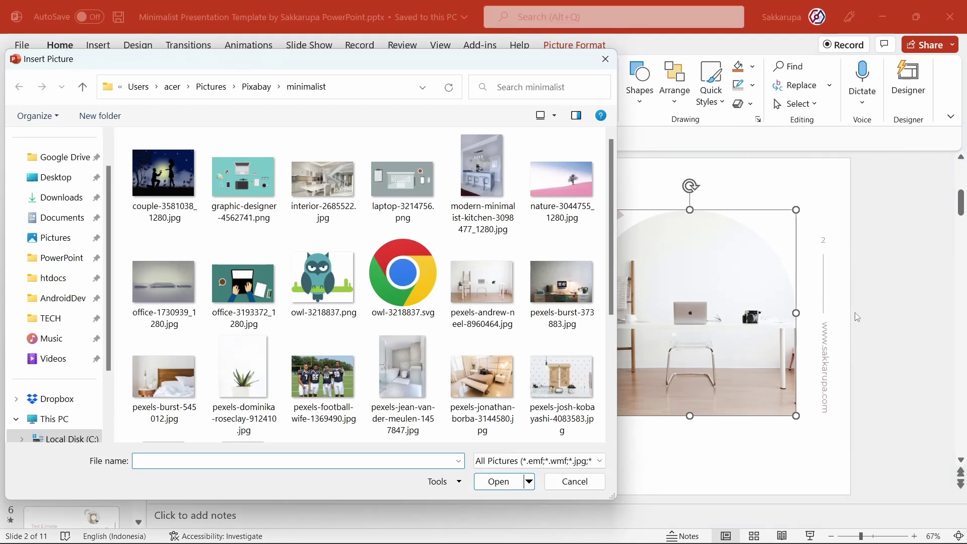
{"action": "double_click", "coordinate": [555, 381]}
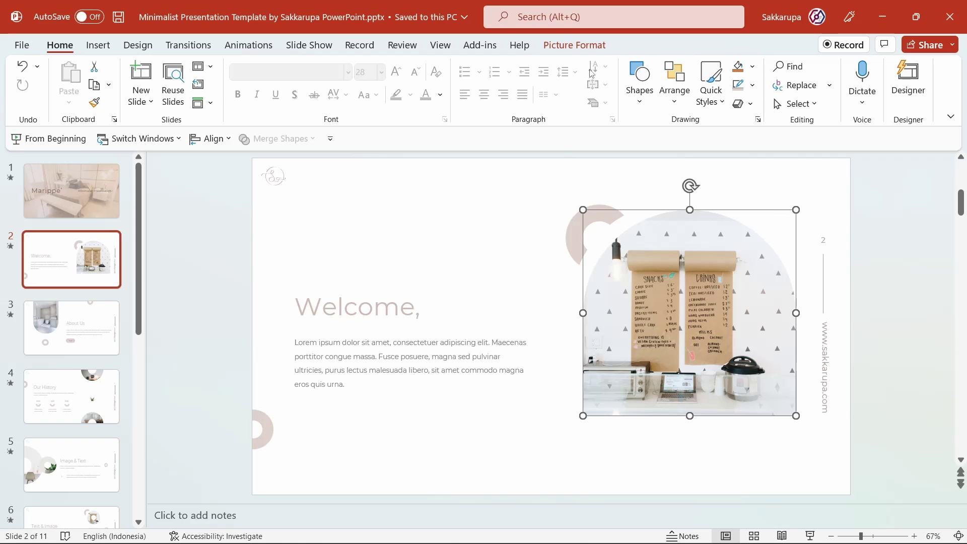
Crop the menu-board picture, shifting it slightly within its crop frame.
{"action": "left_click", "coordinate": [592, 49]}
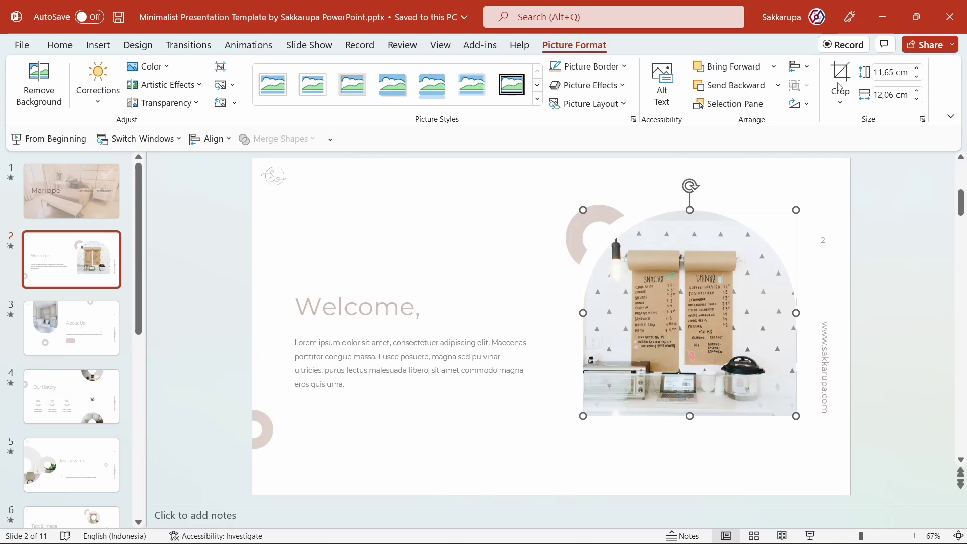
{"action": "left_click", "coordinate": [840, 81]}
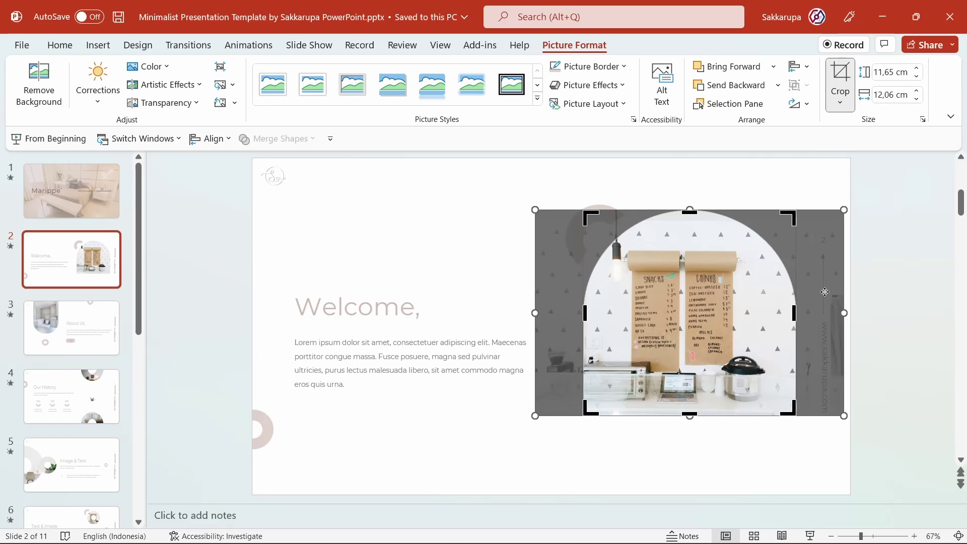
{"action": "mouse_move", "coordinate": [824, 292]}
{"action": "left_mouse_down"}
{"action": "mouse_move", "coordinate": [782, 294]}
{"action": "mouse_move", "coordinate": [829, 294]}
{"action": "left_mouse_up"}
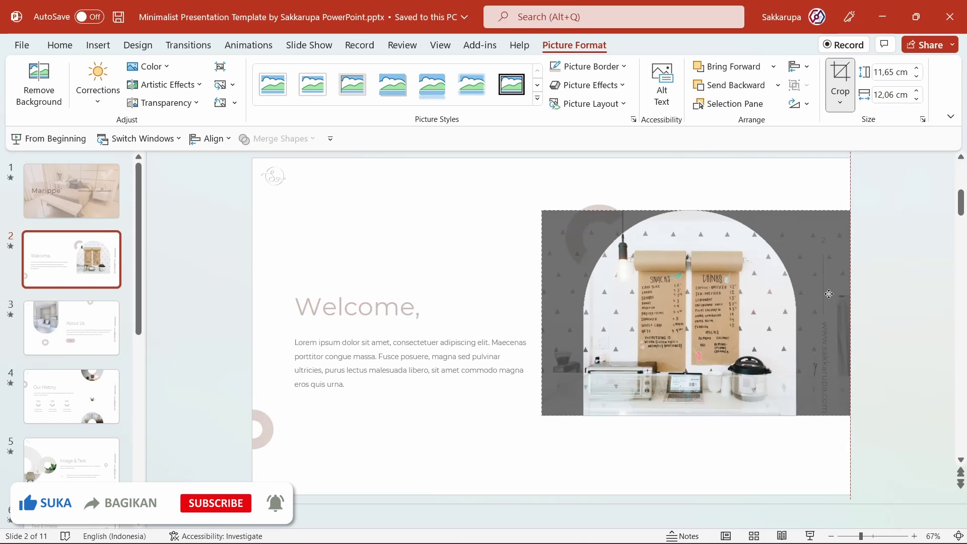
{"action": "left_click", "coordinate": [681, 443]}
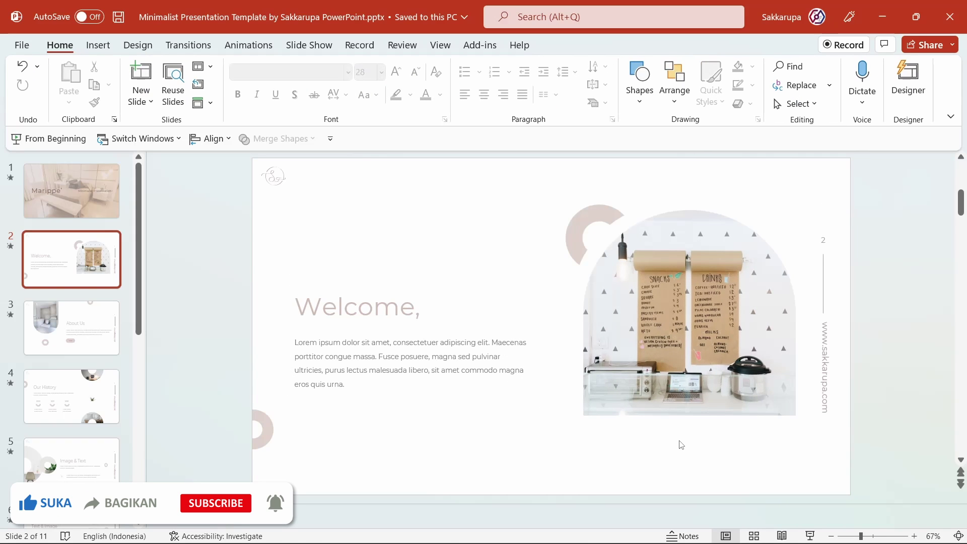
Delete the kitchen menu photo and insert the white desk and chair photo into the placeholder.
{"action": "left_click", "coordinate": [671, 367]}
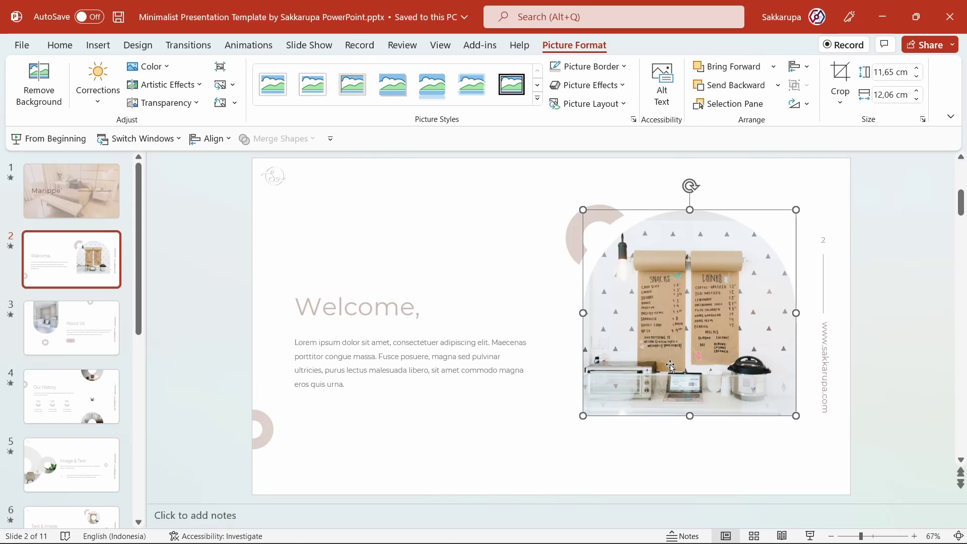
{"action": "key", "text": "Delete"}
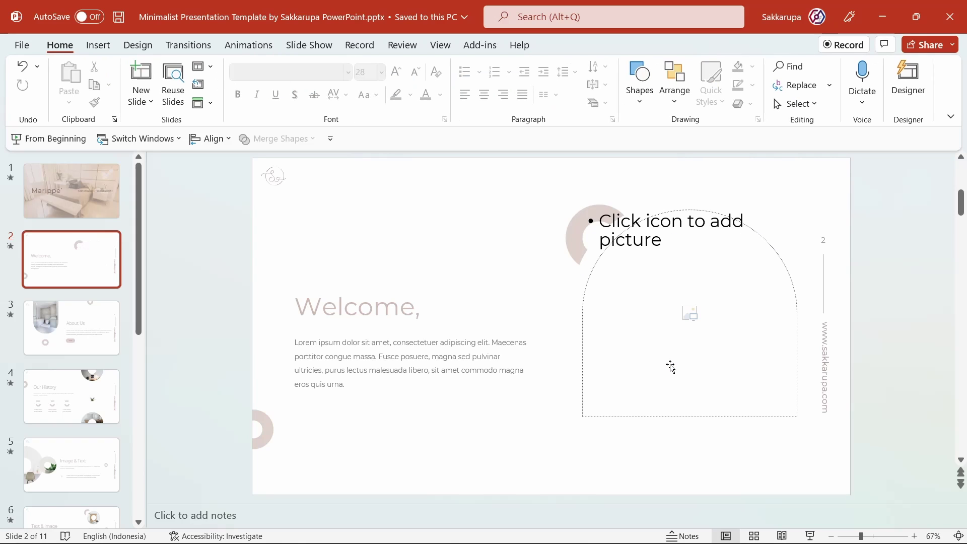
{"action": "left_click", "coordinate": [690, 313]}
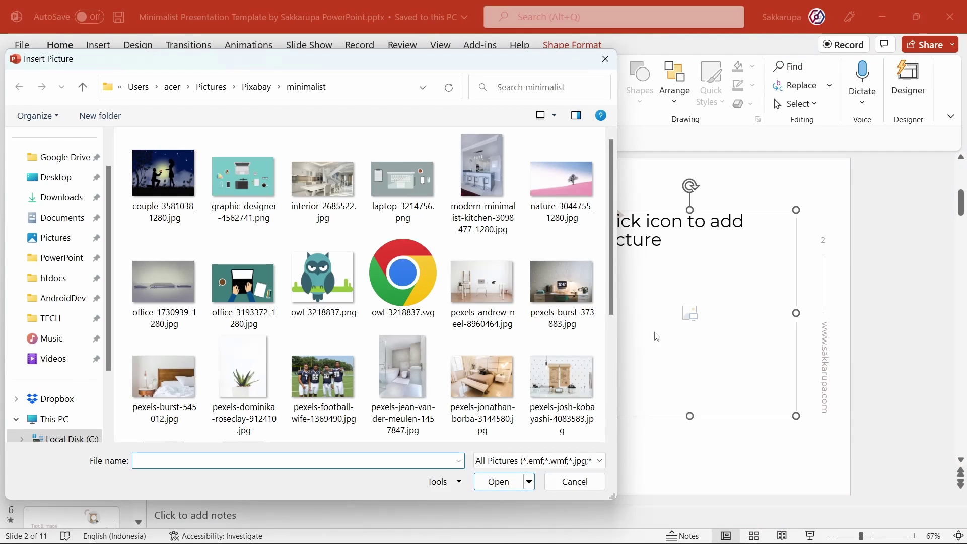
{"action": "double_click", "coordinate": [473, 278]}
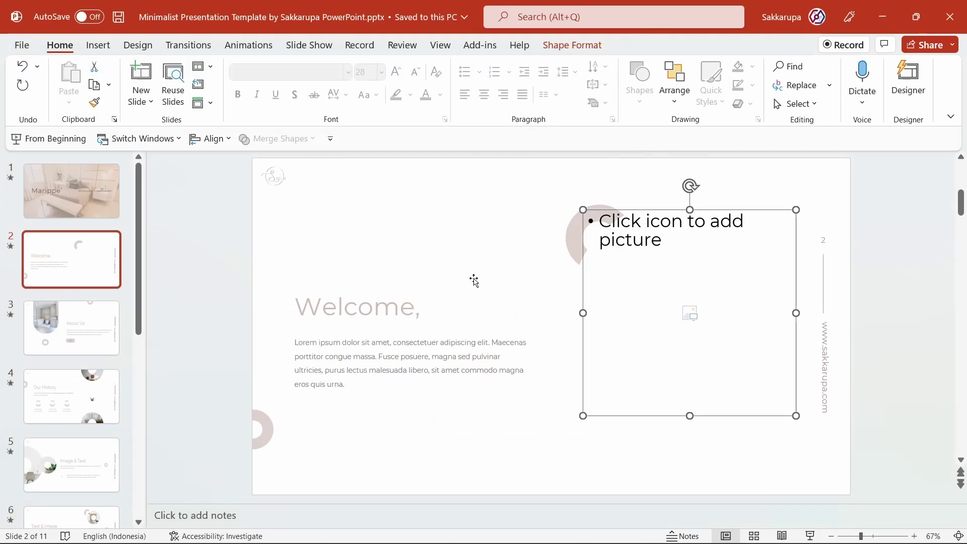
{"action": "left_click", "coordinate": [495, 266]}
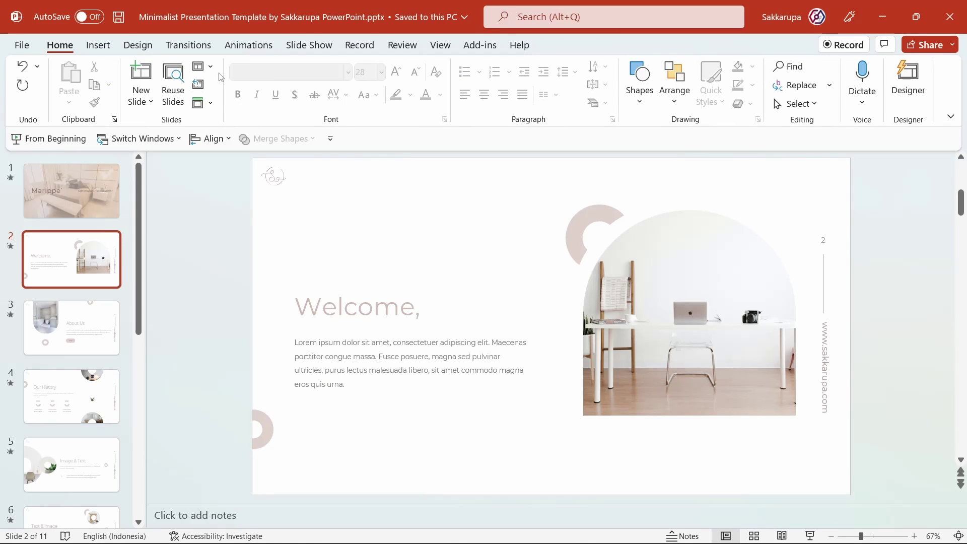
{"action": "left_click", "coordinate": [191, 46]}
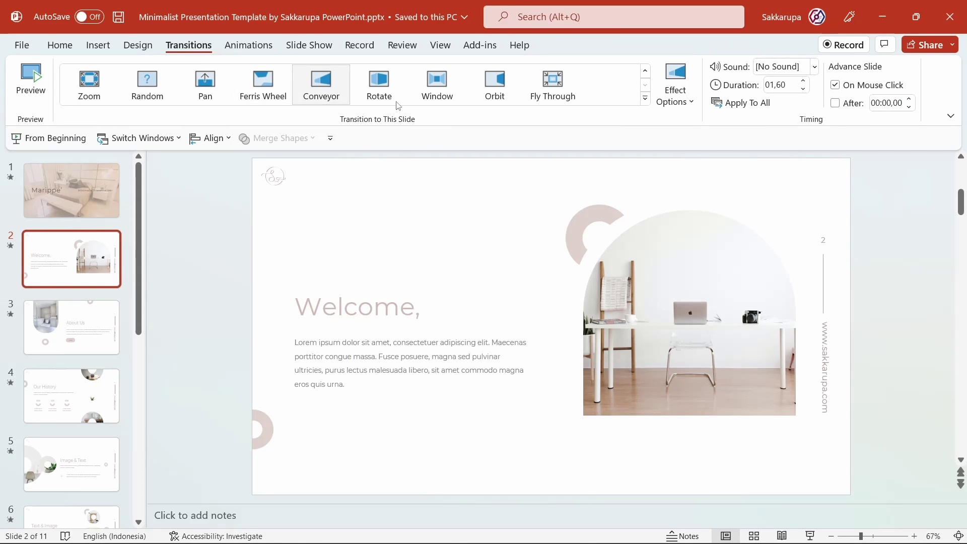
{"action": "left_click", "coordinate": [645, 99]}
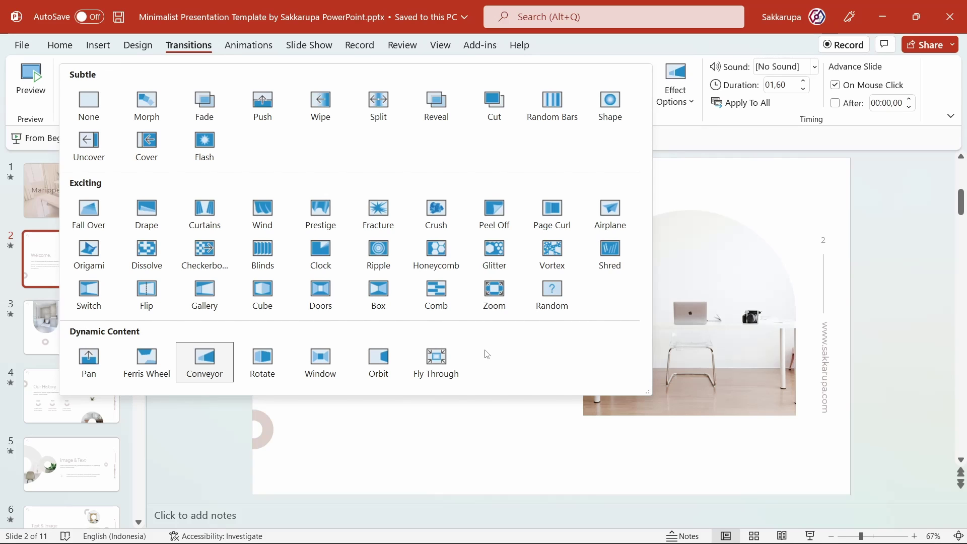
{"action": "left_click", "coordinate": [442, 416]}
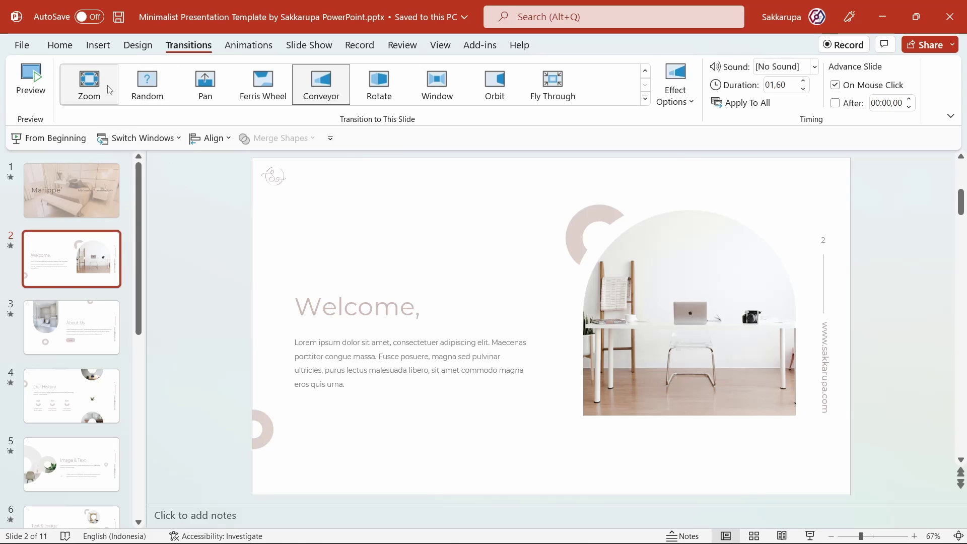
{"action": "left_click", "coordinate": [60, 45]}
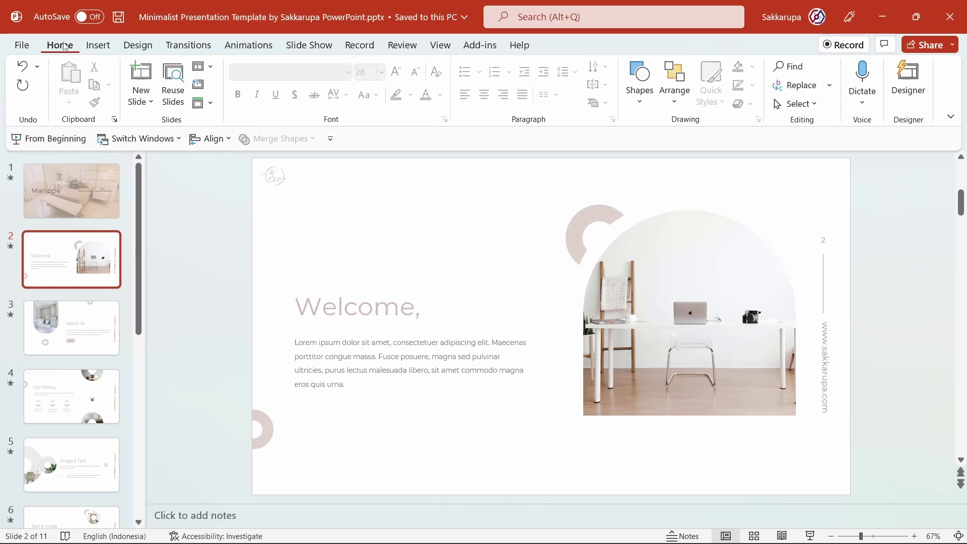
{"action": "left_click", "coordinate": [204, 66]}
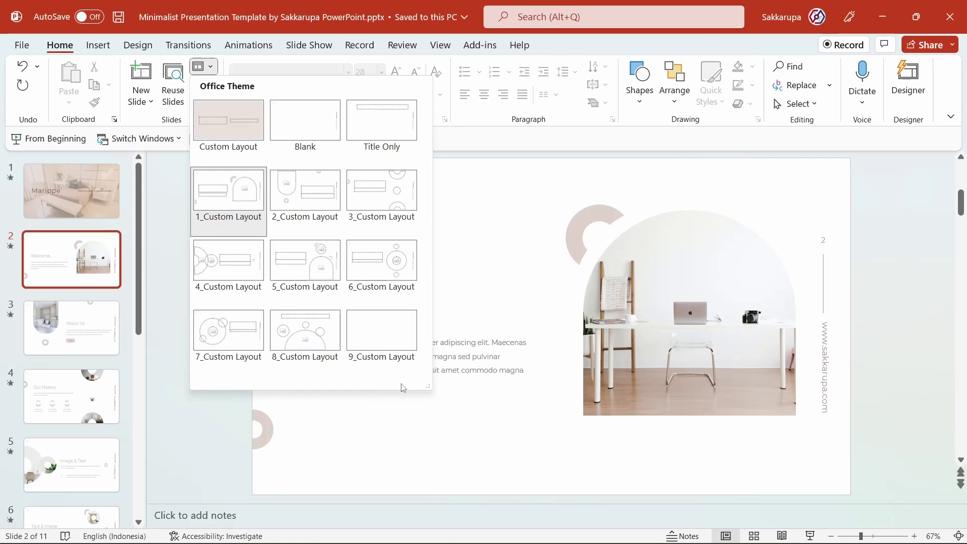
{"action": "left_click", "coordinate": [226, 418]}
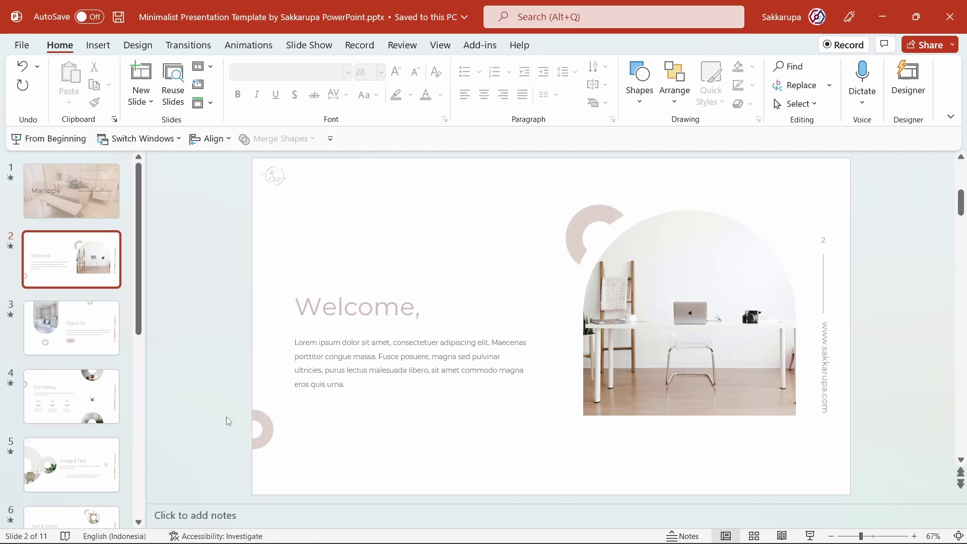
Switch to Slide Master view and inspect the pink arc shape beside the picture.
{"action": "left_click", "coordinate": [442, 46]}
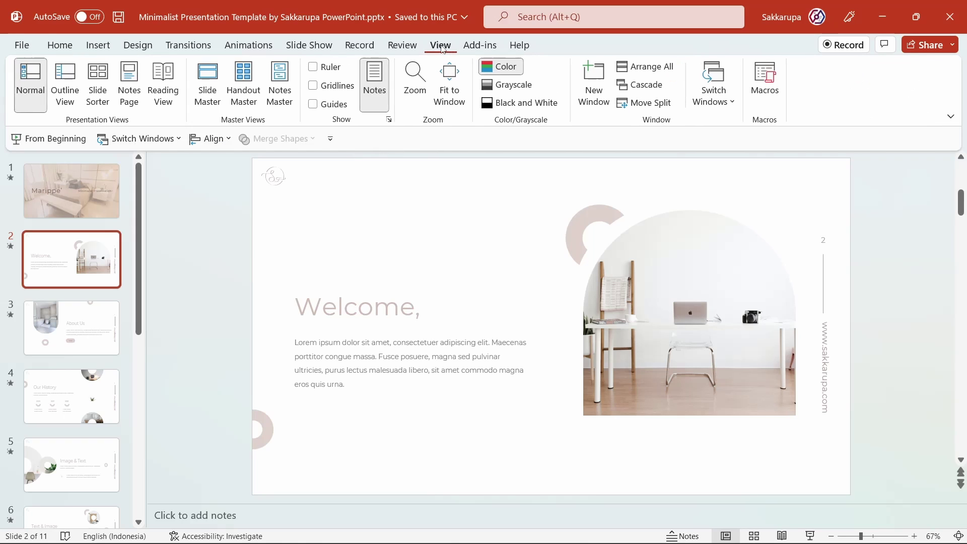
{"action": "left_click", "coordinate": [215, 102]}
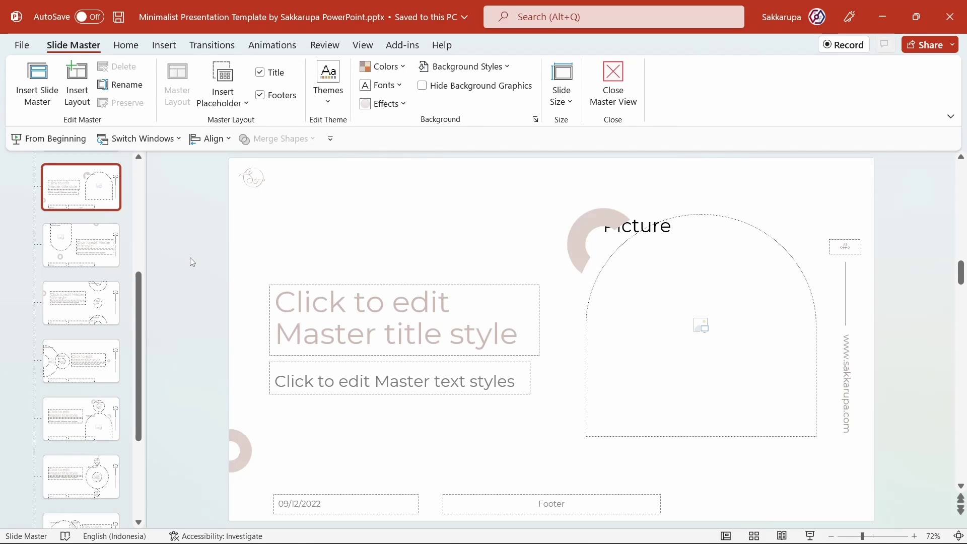
{"action": "left_click", "coordinate": [573, 235]}
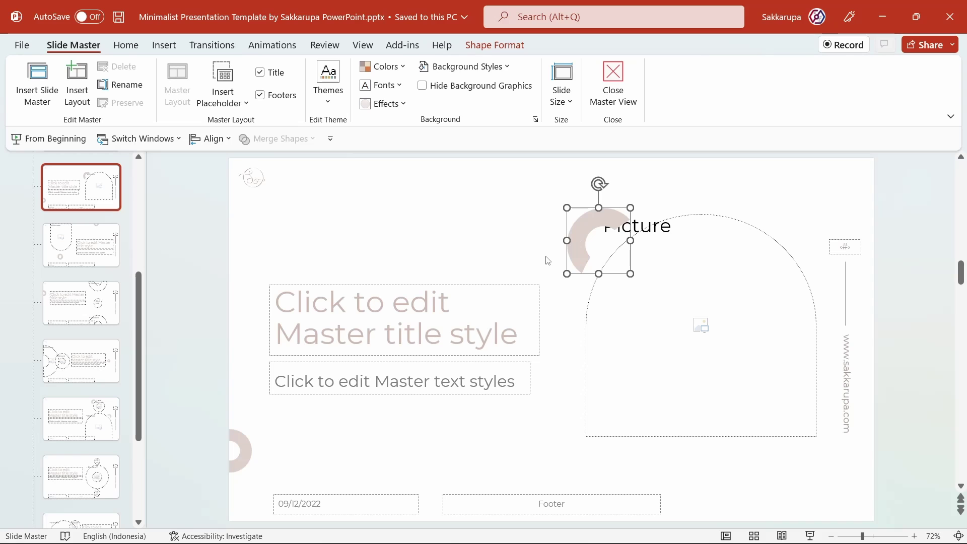
{"action": "left_click", "coordinate": [74, 334]}
Select the layout with the full pink background and side-by-side title and text.
{"action": "scroll", "coordinate": [74, 334], "scroll_direction": "down", "scroll_amount": 3}
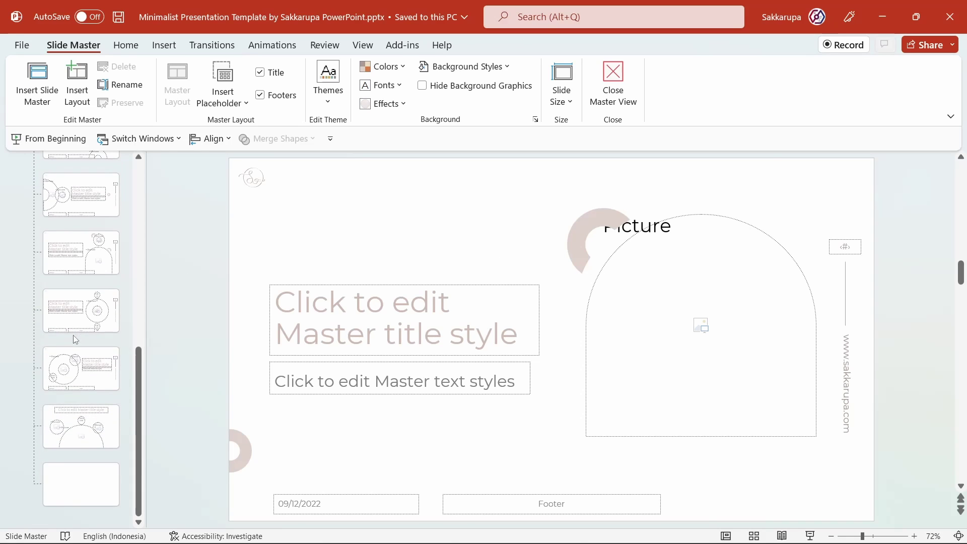
{"action": "scroll", "coordinate": [73, 334], "scroll_direction": "up", "scroll_amount": 2}
{"action": "scroll", "coordinate": [73, 335], "scroll_direction": "up", "scroll_amount": 2}
{"action": "scroll", "coordinate": [74, 334], "scroll_direction": "up", "scroll_amount": 2}
{"action": "scroll", "coordinate": [73, 334], "scroll_direction": "up", "scroll_amount": 1}
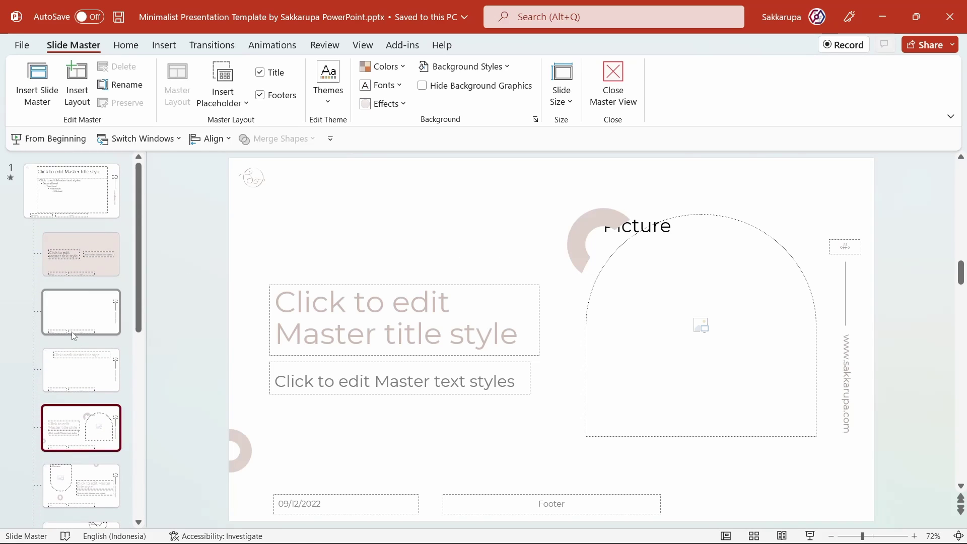
{"action": "left_click", "coordinate": [92, 267]}
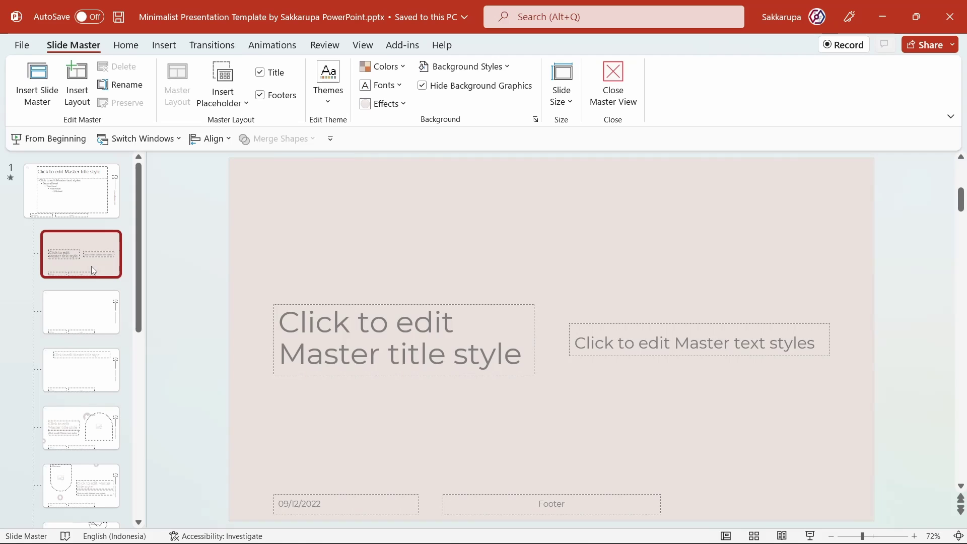
{"action": "left_click", "coordinate": [296, 225]}
{"action": "left_click_drag", "start_coordinate": [258, 227], "coordinate": [391, 239]}
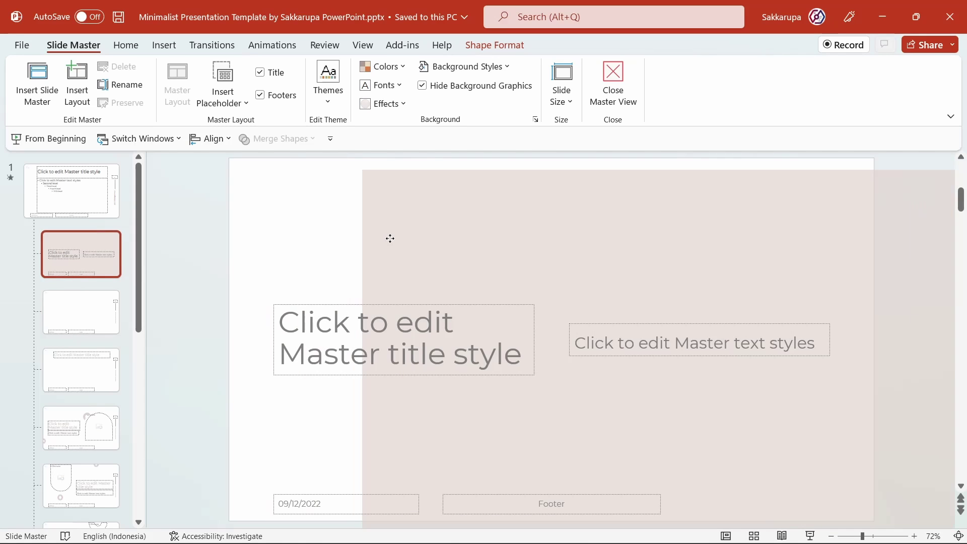
{"action": "key", "text": "ctrl+z"}
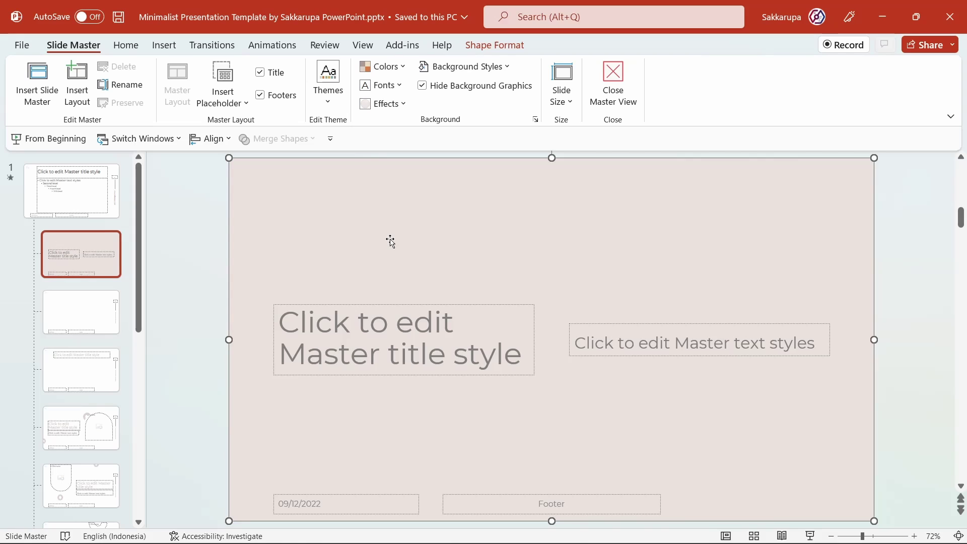
{"action": "left_click", "coordinate": [218, 240]}
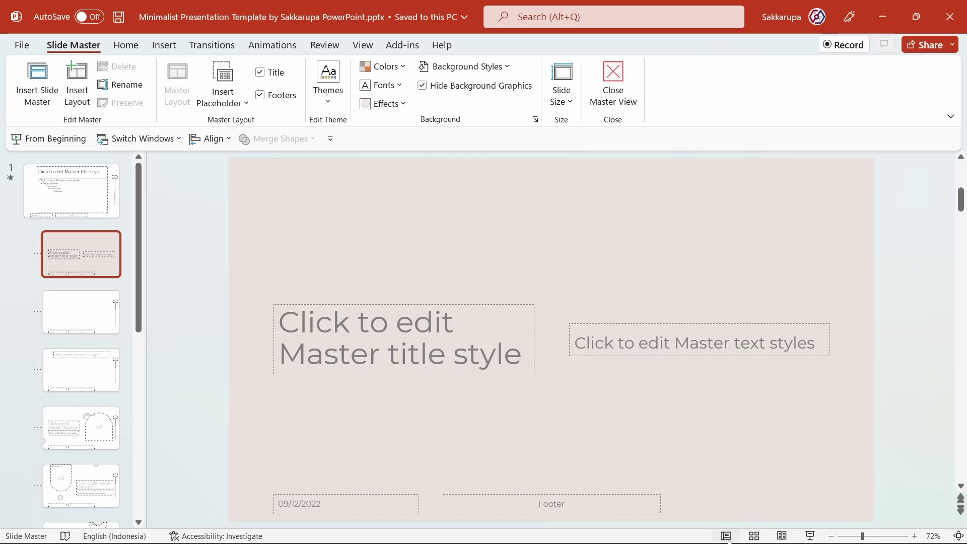
Close Master View and check the slide number 2 on the Welcome slide.
{"action": "left_click", "coordinate": [727, 537]}
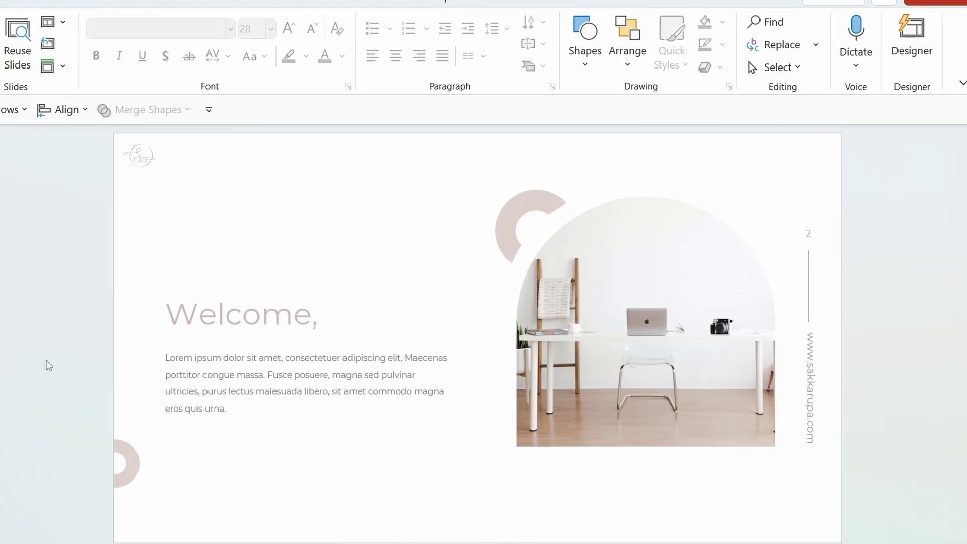
{"action": "left_click", "coordinate": [782, 216]}
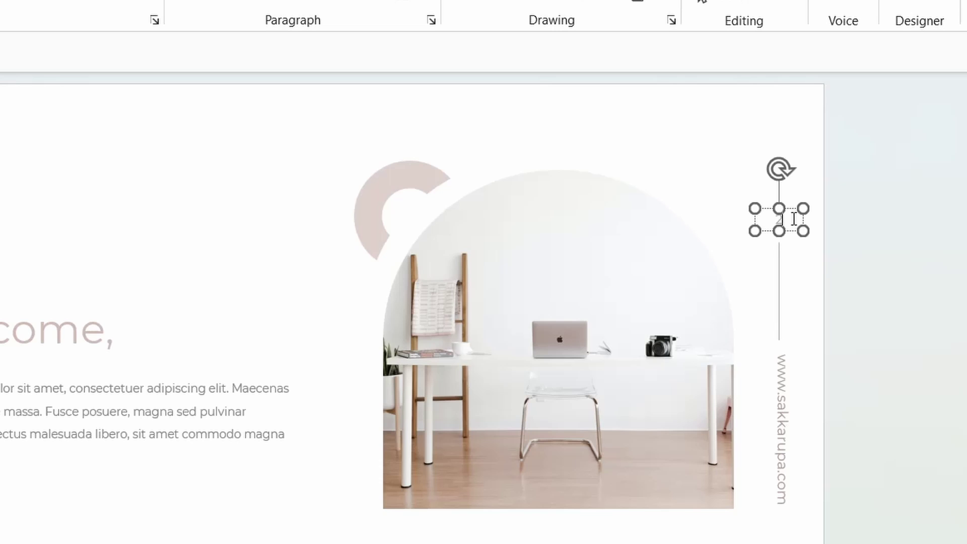
{"action": "type", "text": "2"}
{"action": "left_click", "coordinate": [835, 225]}
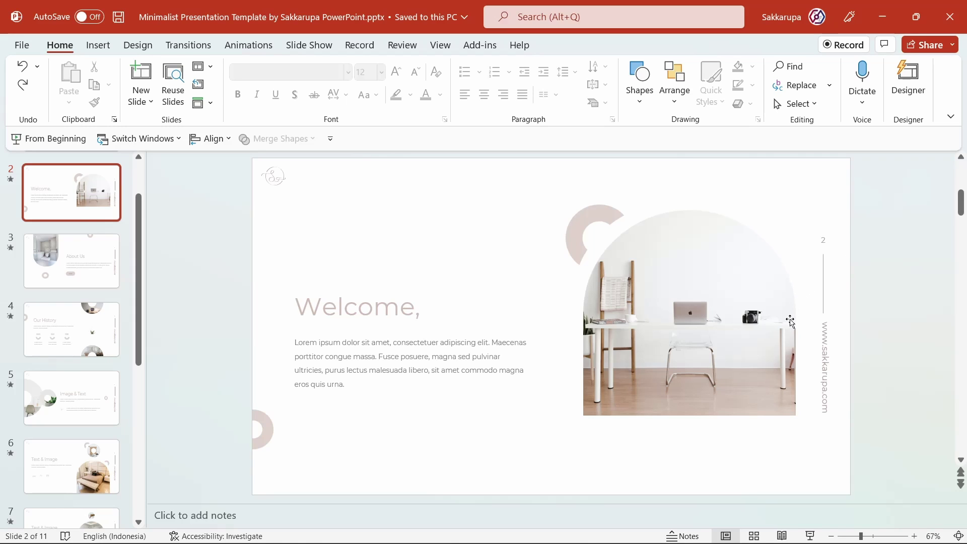
{"action": "left_click", "coordinate": [725, 536], "text": "shift"}
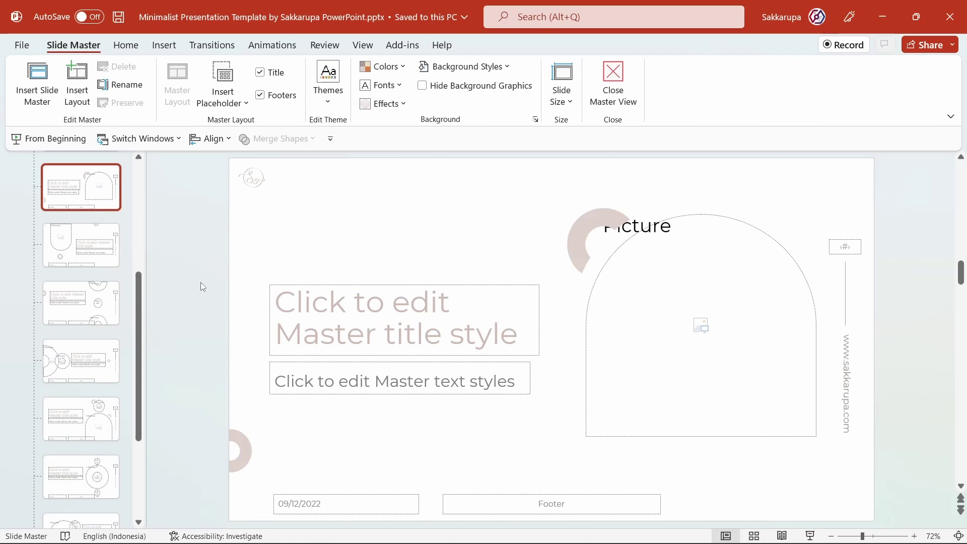
{"action": "scroll", "coordinate": [111, 279], "scroll_direction": "up", "scroll_amount": 2}
{"action": "scroll", "coordinate": [84, 289], "scroll_direction": "up", "scroll_amount": 3}
{"action": "left_click", "coordinate": [98, 201]}
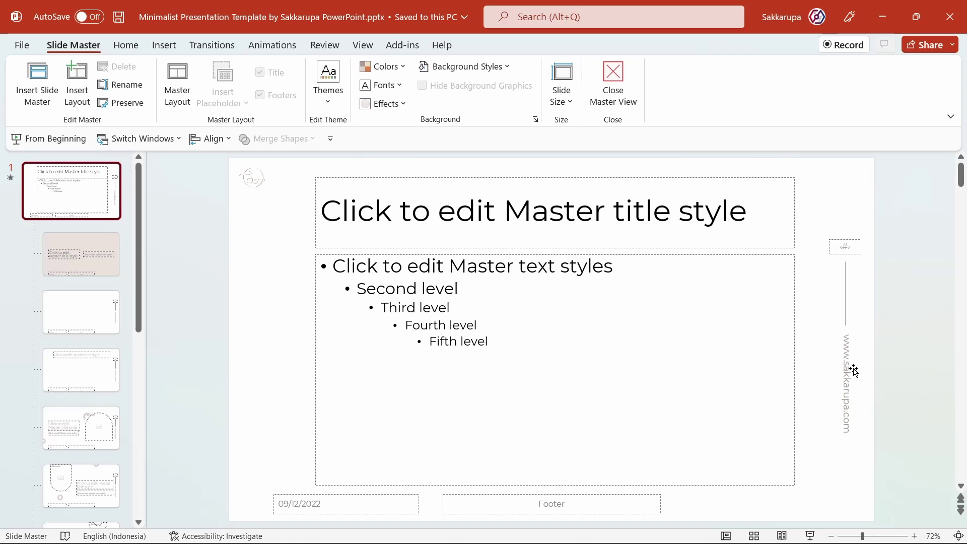
{"action": "left_click", "coordinate": [854, 371]}
{"action": "left_click", "coordinate": [847, 309]}
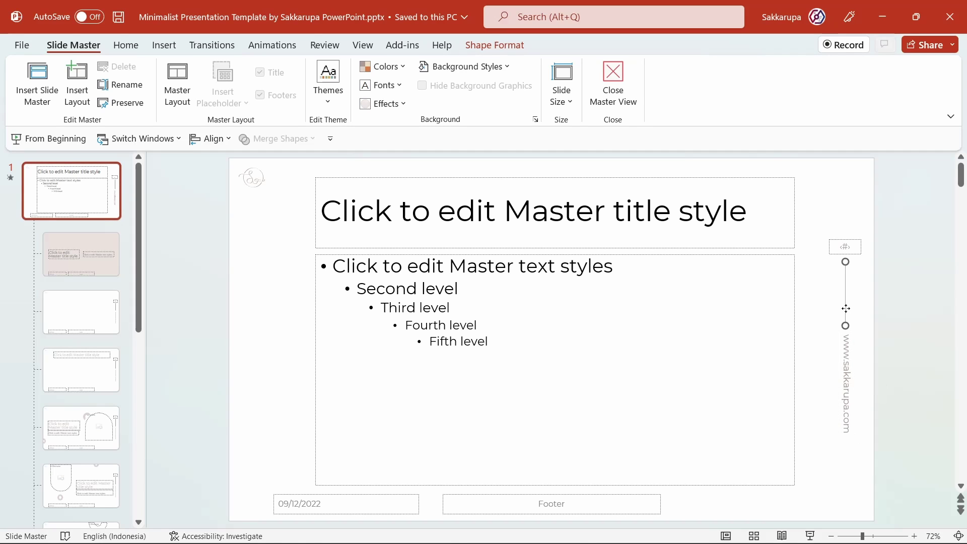
{"action": "left_click", "coordinate": [254, 173]}
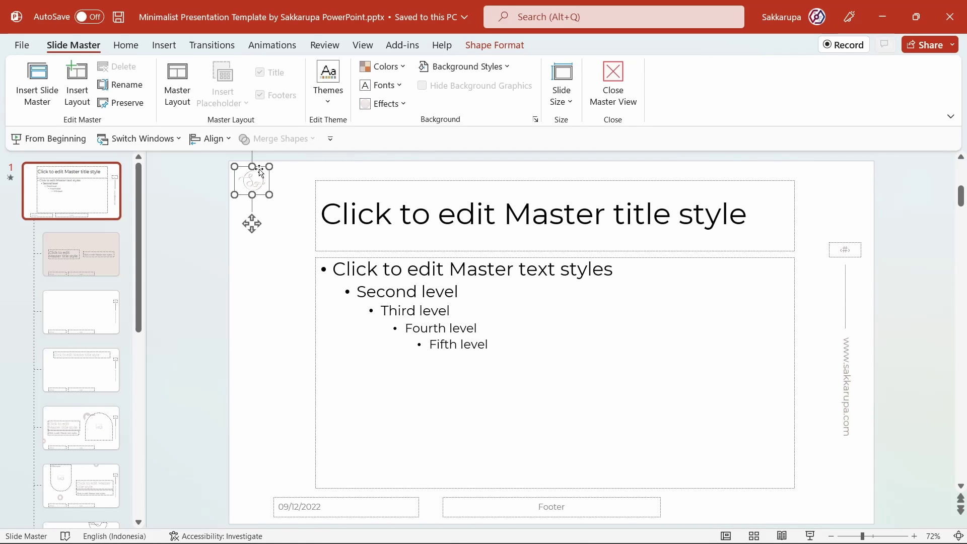
{"action": "left_click", "coordinate": [291, 171]}
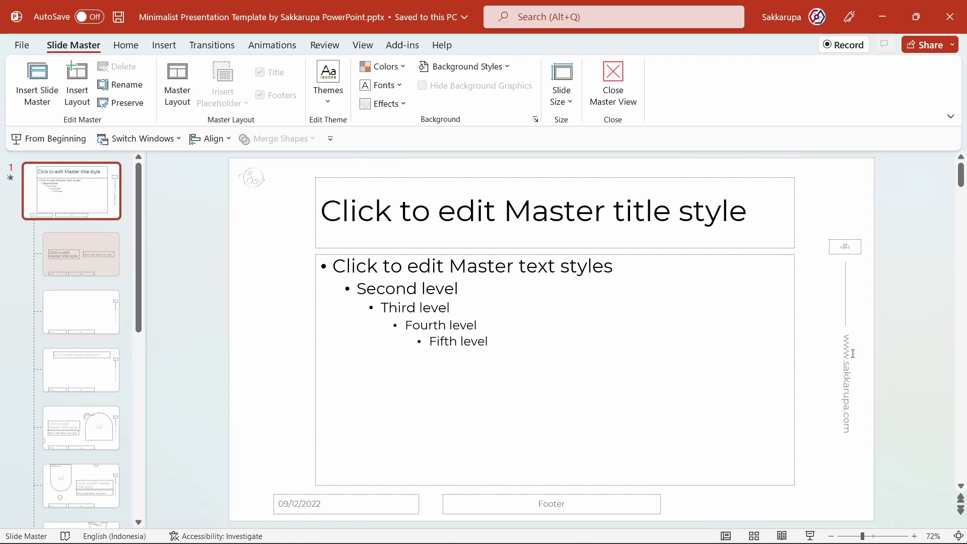
{"action": "left_click", "coordinate": [846, 347]}
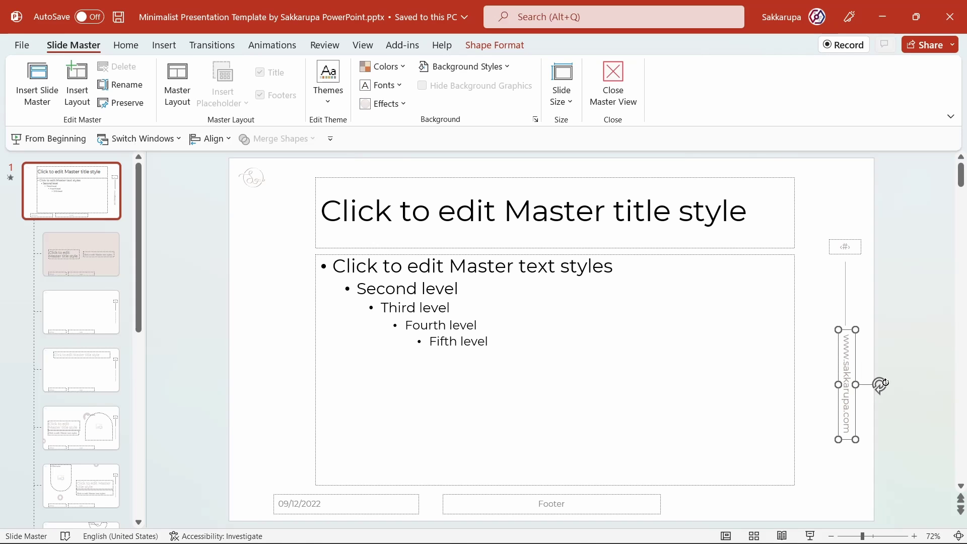
{"action": "left_click_drag", "start_coordinate": [879, 385], "coordinate": [854, 315]}
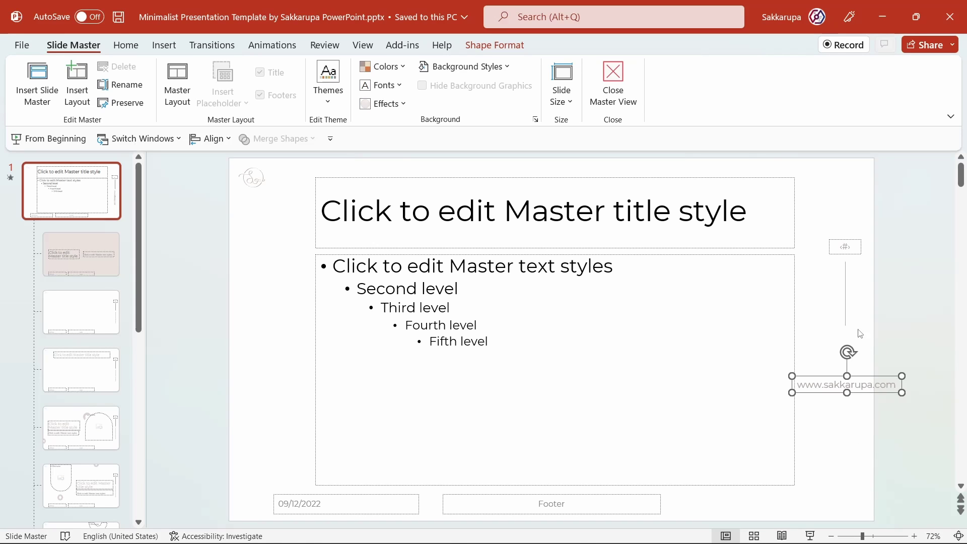
{"action": "mouse_move", "coordinate": [885, 395]}
{"action": "left_mouse_down"}
{"action": "mouse_move", "coordinate": [827, 506]}
{"action": "mouse_move", "coordinate": [814, 513]}
{"action": "mouse_move", "coordinate": [830, 512]}
{"action": "left_mouse_up"}
{"action": "left_click", "coordinate": [878, 353]}
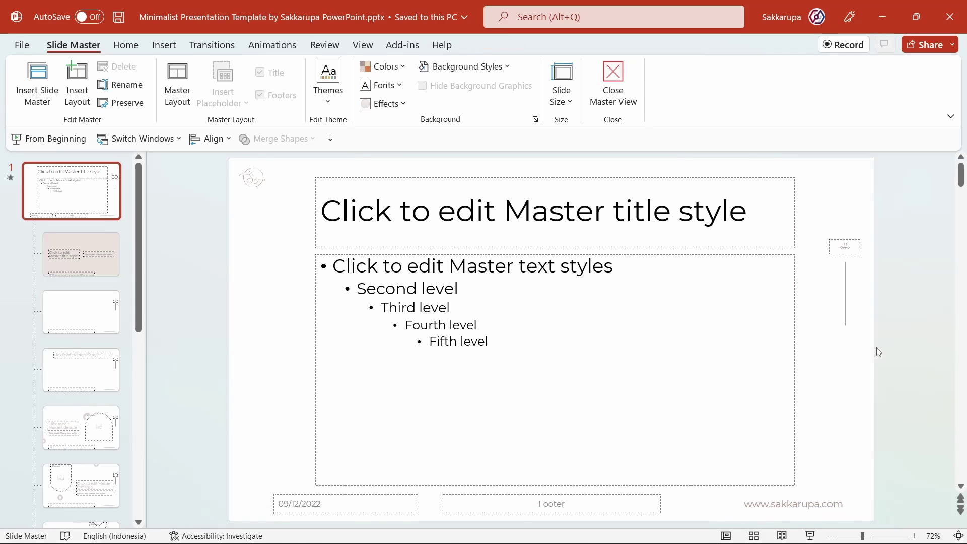
Delete the vertical line and slide-number placeholder, then close Master View.
{"action": "left_click", "coordinate": [845, 316]}
{"action": "key", "text": "Delete"}
{"action": "left_click", "coordinate": [847, 254]}
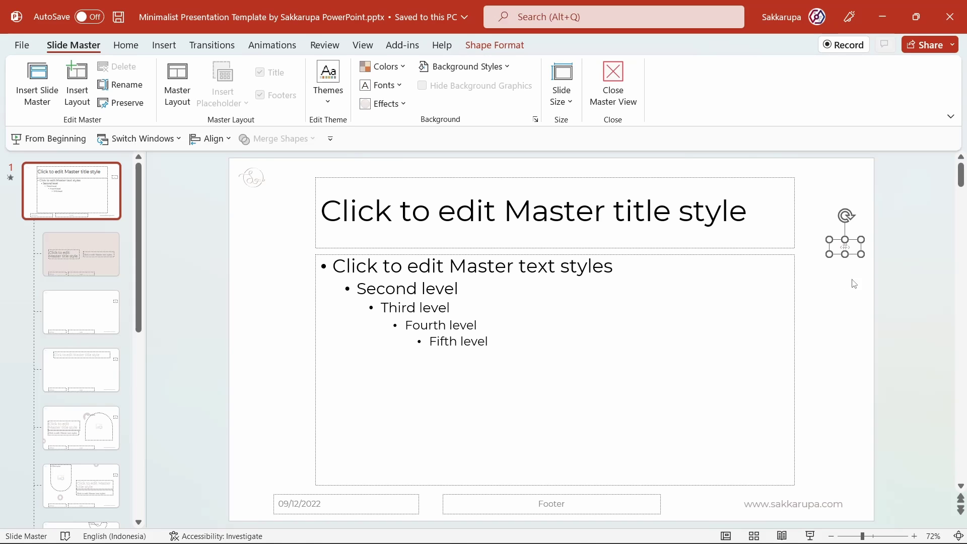
{"action": "key", "text": "Delete"}
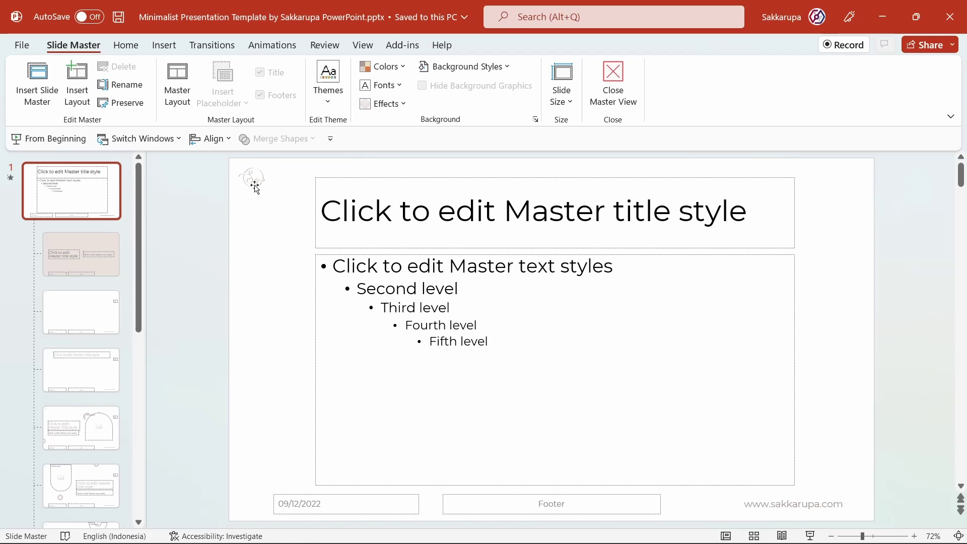
{"action": "left_click", "coordinate": [254, 183]}
{"action": "left_click", "coordinate": [274, 251]}
{"action": "left_click", "coordinate": [614, 93]}
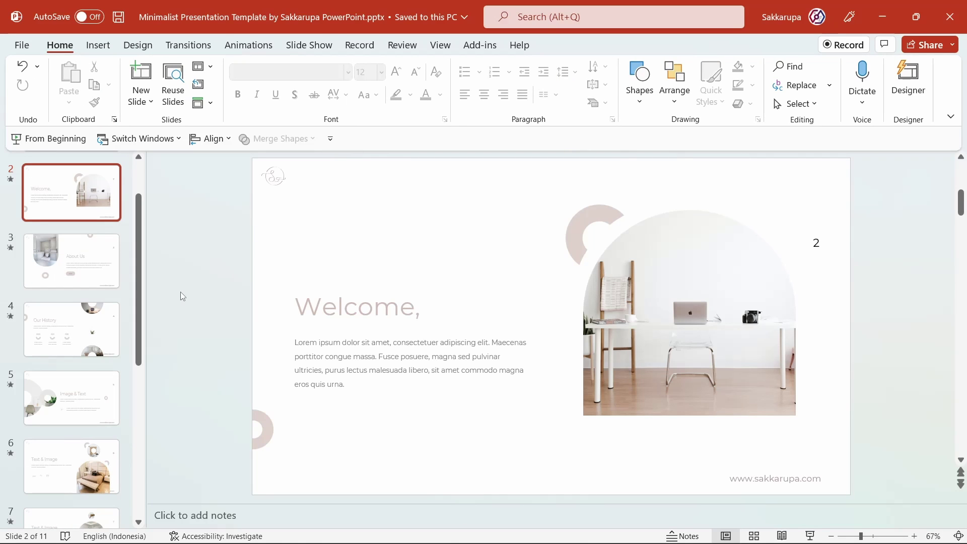
Uncheck Slide number in the Header and Footer dialog and apply it to all slides.
{"action": "left_click", "coordinate": [91, 249]}
{"action": "left_click", "coordinate": [78, 216]}
{"action": "left_click", "coordinate": [114, 49]}
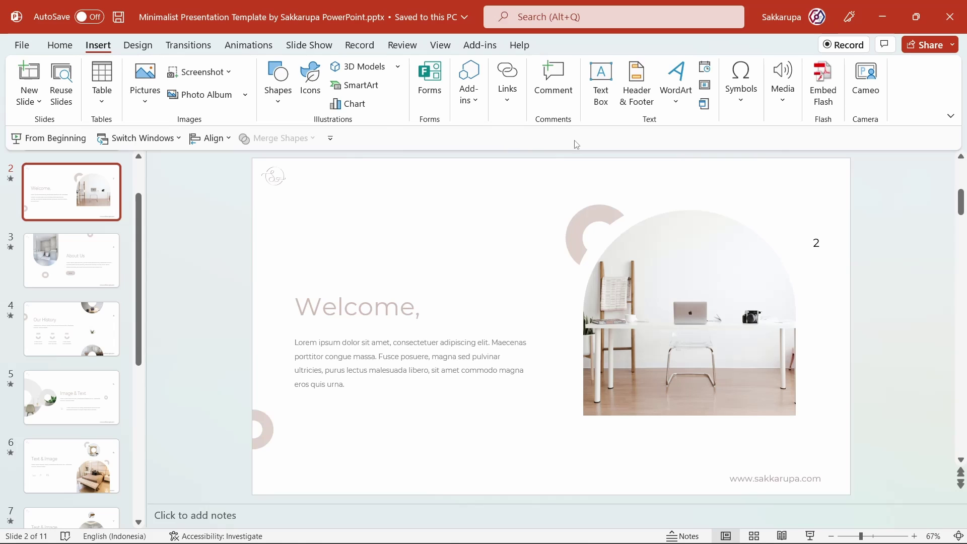
{"action": "left_click", "coordinate": [711, 88]}
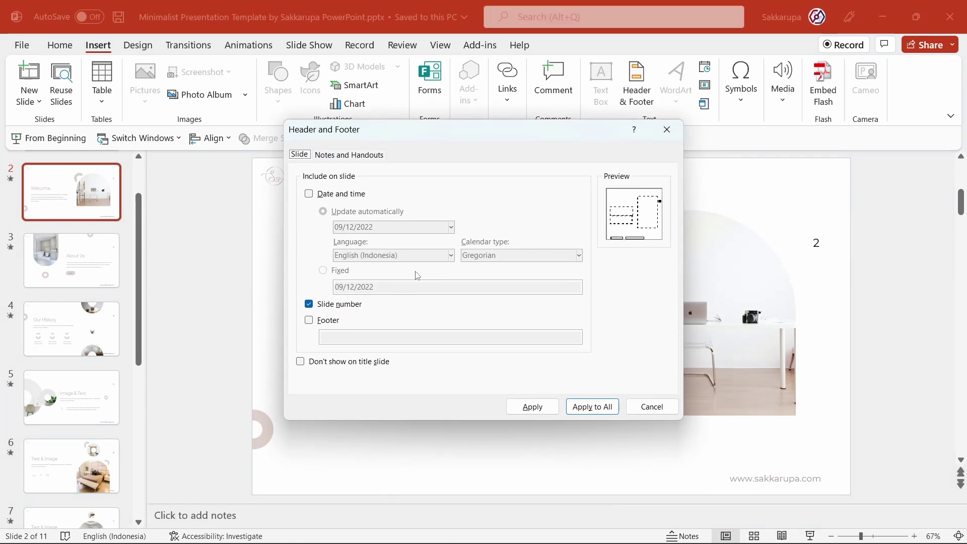
{"action": "left_click", "coordinate": [325, 307]}
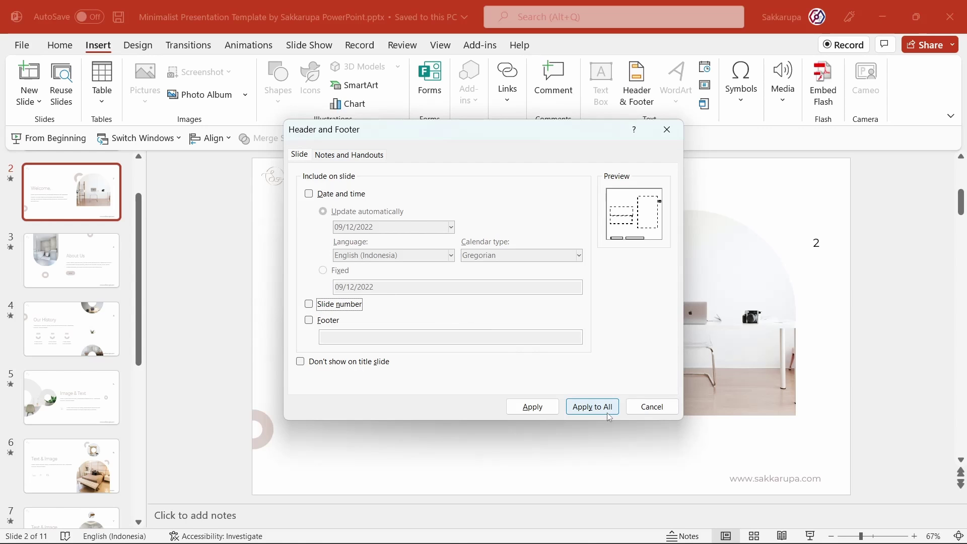
{"action": "left_click", "coordinate": [592, 406]}
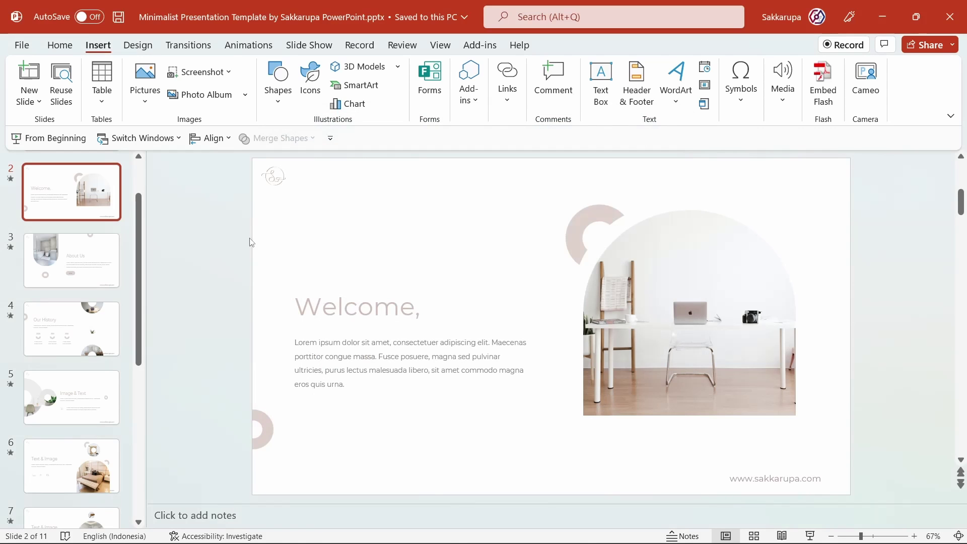
{"action": "scroll", "coordinate": [92, 277], "scroll_direction": "down", "scroll_amount": 3}
{"action": "left_click", "coordinate": [92, 282]}
{"action": "scroll", "coordinate": [92, 285], "scroll_direction": "down", "scroll_amount": 1}
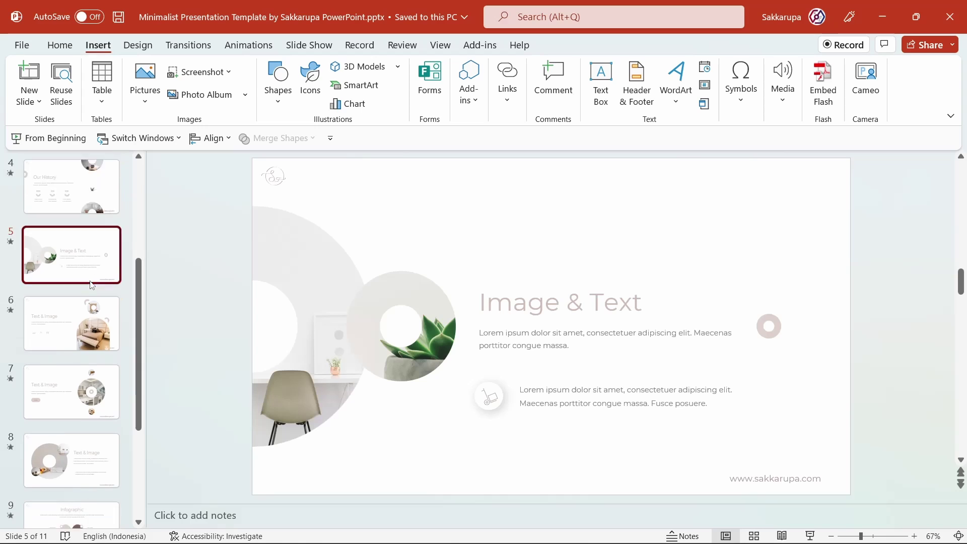
{"action": "scroll", "coordinate": [92, 285], "scroll_direction": "down", "scroll_amount": 3}
{"action": "left_click", "coordinate": [95, 408]}
{"action": "scroll", "coordinate": [96, 408], "scroll_direction": "up", "scroll_amount": 3}
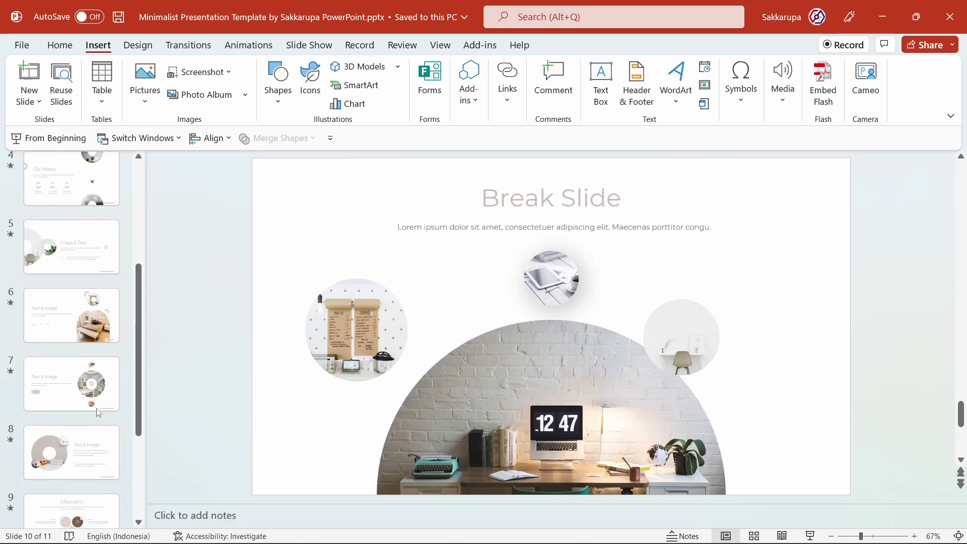
{"action": "scroll", "coordinate": [98, 412], "scroll_direction": "up", "scroll_amount": 5}
{"action": "left_click", "coordinate": [106, 262]}
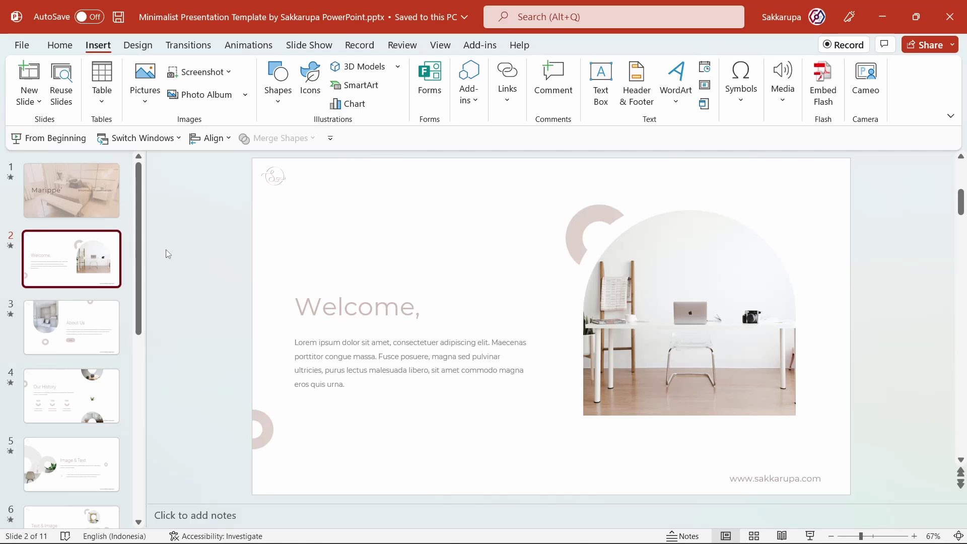
Apply the Custom 2 colour scheme from Design Variants and view slide 1.
{"action": "left_click", "coordinate": [146, 48]}
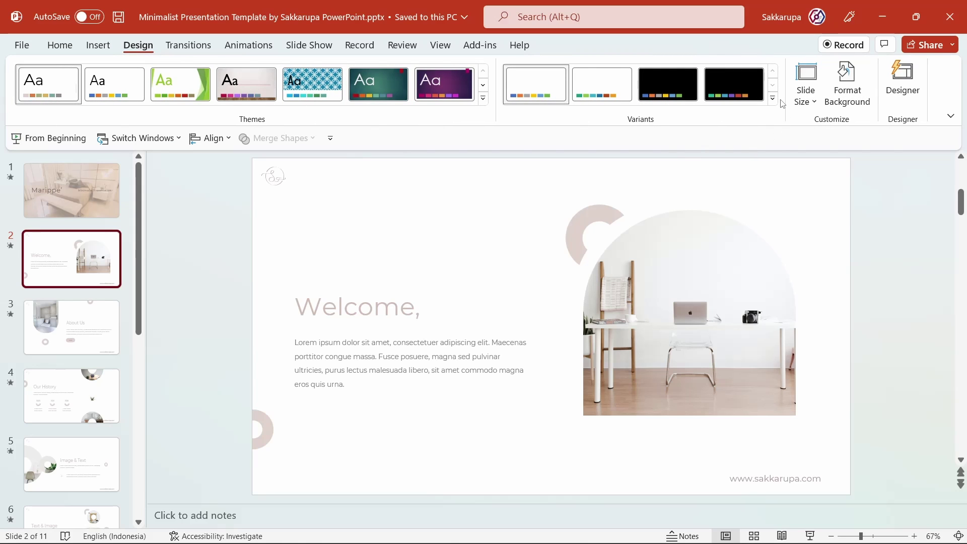
{"action": "left_click", "coordinate": [774, 98]}
{"action": "left_click", "coordinate": [760, 130]}
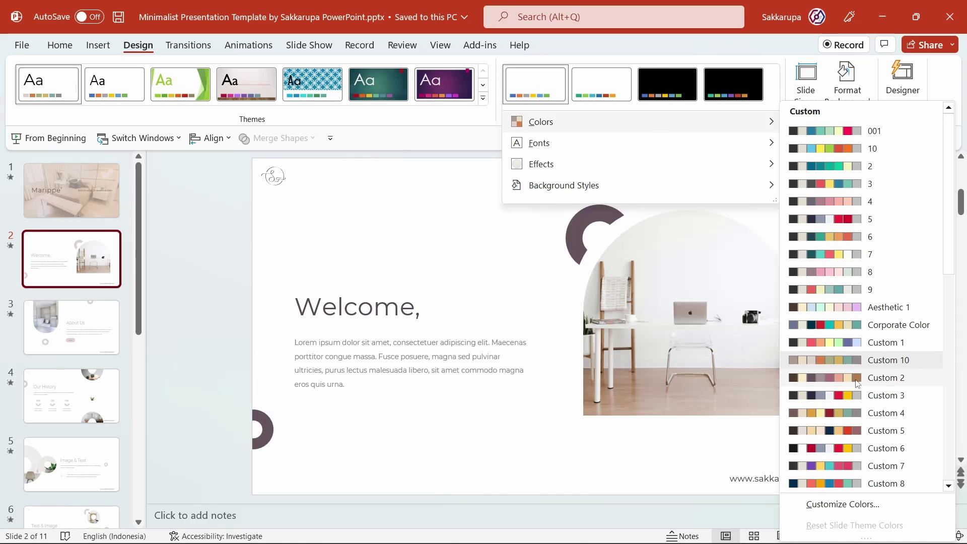
{"action": "left_click", "coordinate": [856, 381]}
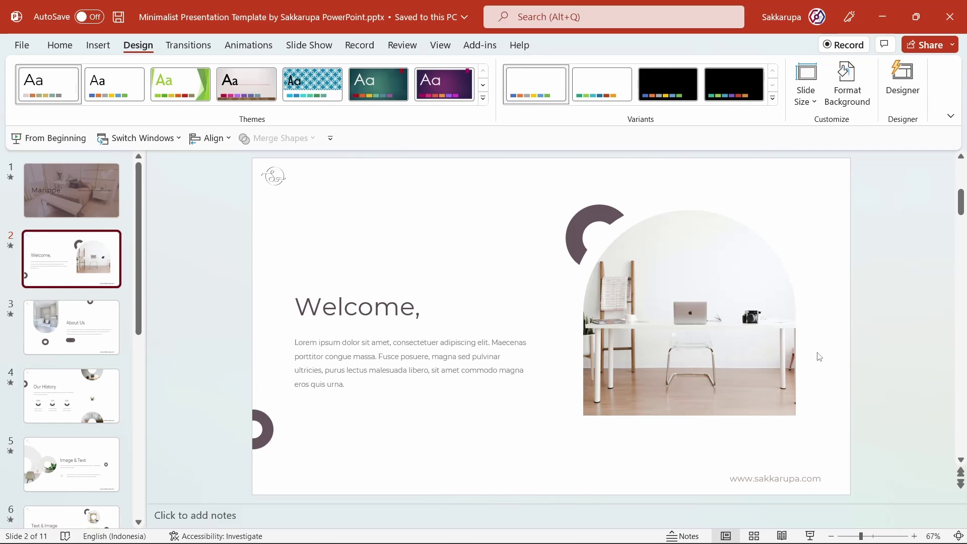
{"action": "left_click", "coordinate": [97, 191]}
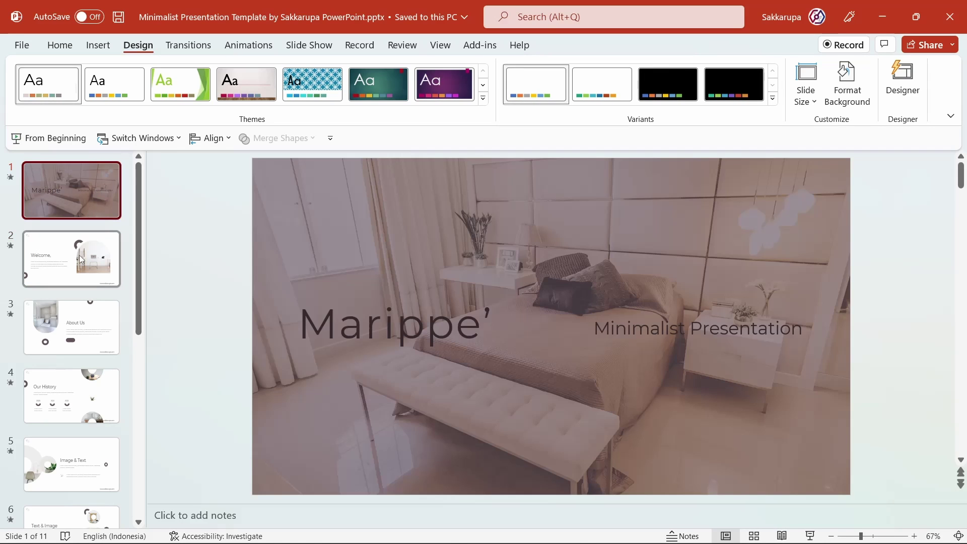
{"action": "left_click", "coordinate": [81, 259]}
{"action": "left_click", "coordinate": [87, 323]}
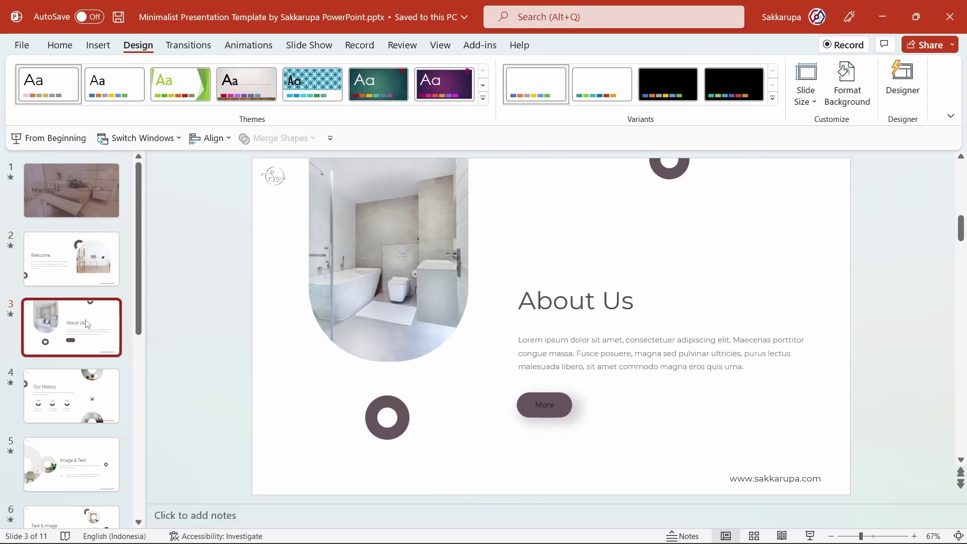
{"action": "left_click", "coordinate": [74, 380]}
{"action": "scroll", "coordinate": [75, 383], "scroll_direction": "down", "scroll_amount": 2}
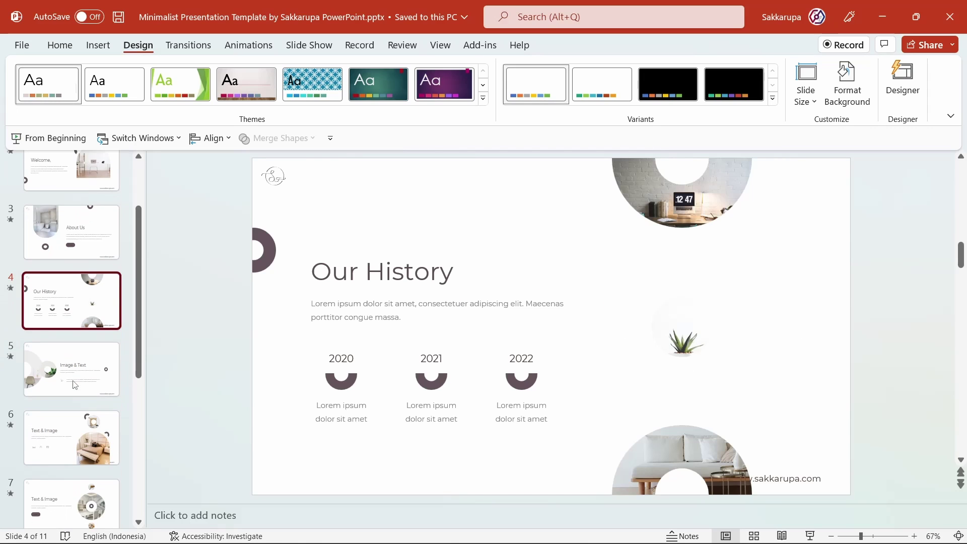
{"action": "left_click", "coordinate": [75, 385]}
{"action": "scroll", "coordinate": [74, 385], "scroll_direction": "down", "scroll_amount": 3}
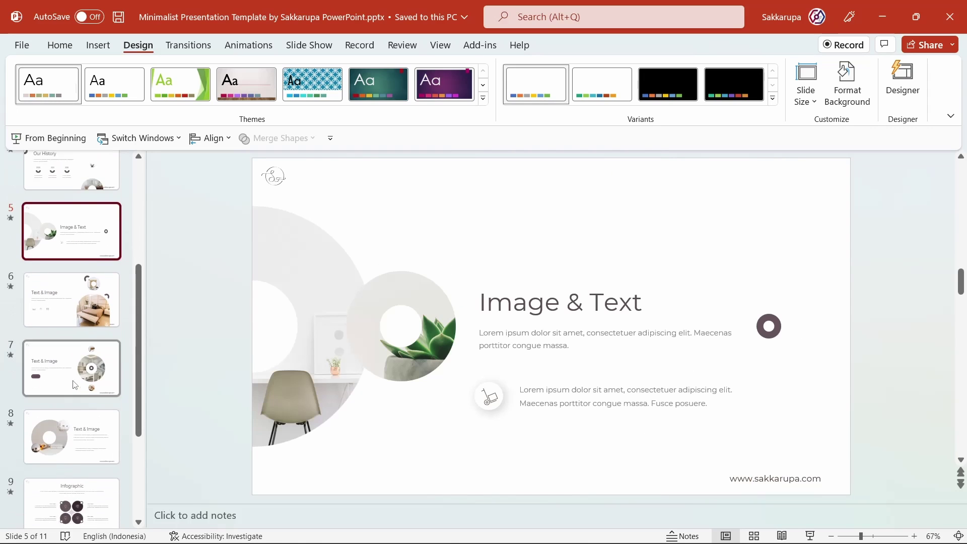
{"action": "scroll", "coordinate": [75, 385], "scroll_direction": "down", "scroll_amount": 2}
{"action": "scroll", "coordinate": [75, 385], "scroll_direction": "down", "scroll_amount": 2}
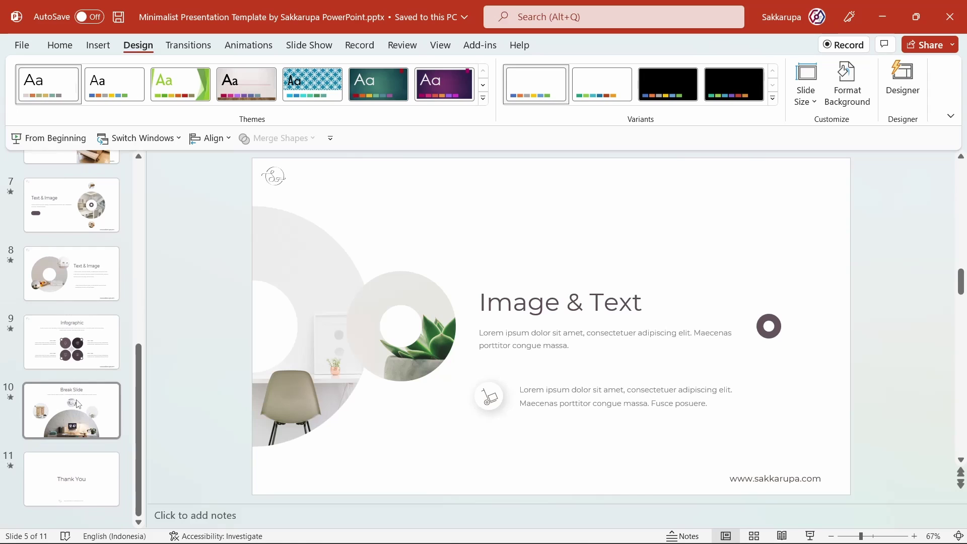
{"action": "left_click", "coordinate": [79, 403]}
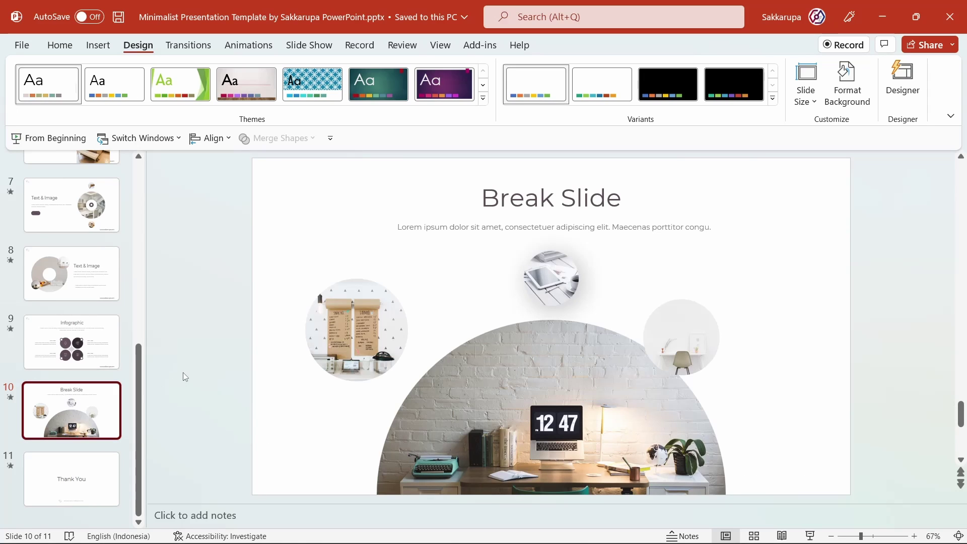